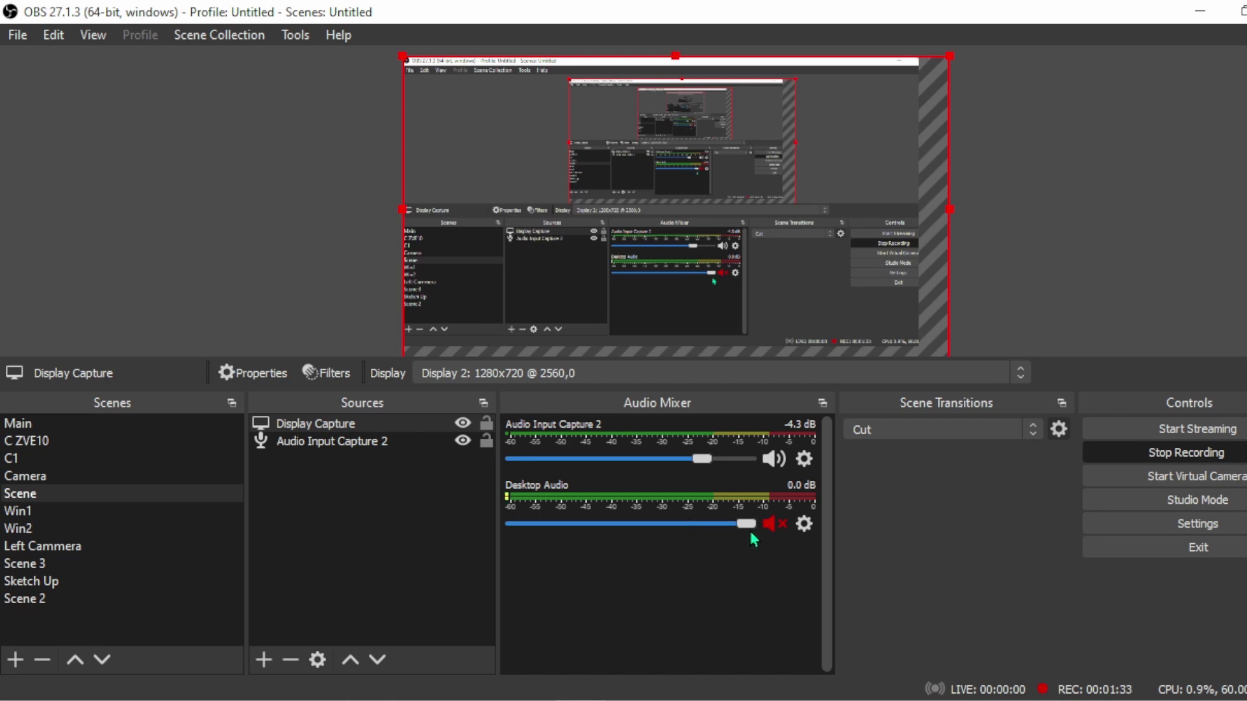
# In Advanced Audio Properties, set Audio Input Capture 2's monitoring to Monitor Only.
pyautogui.click(808, 463)
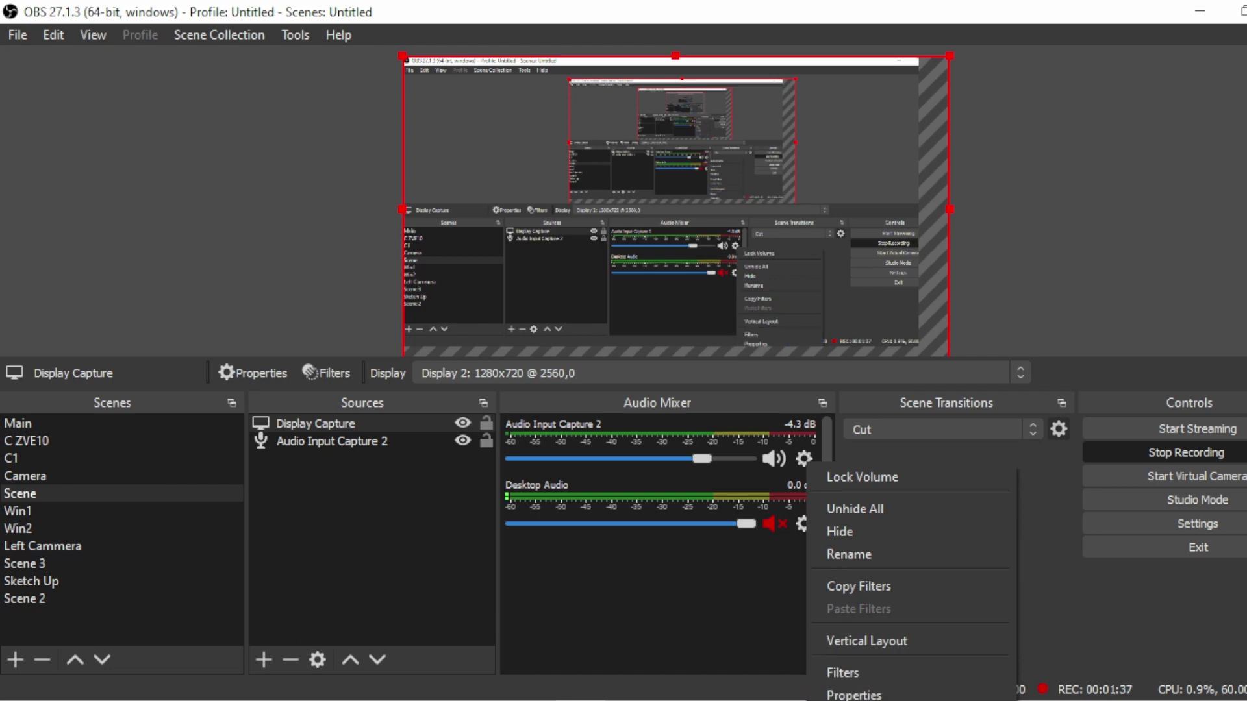
pyautogui.click(880, 699)
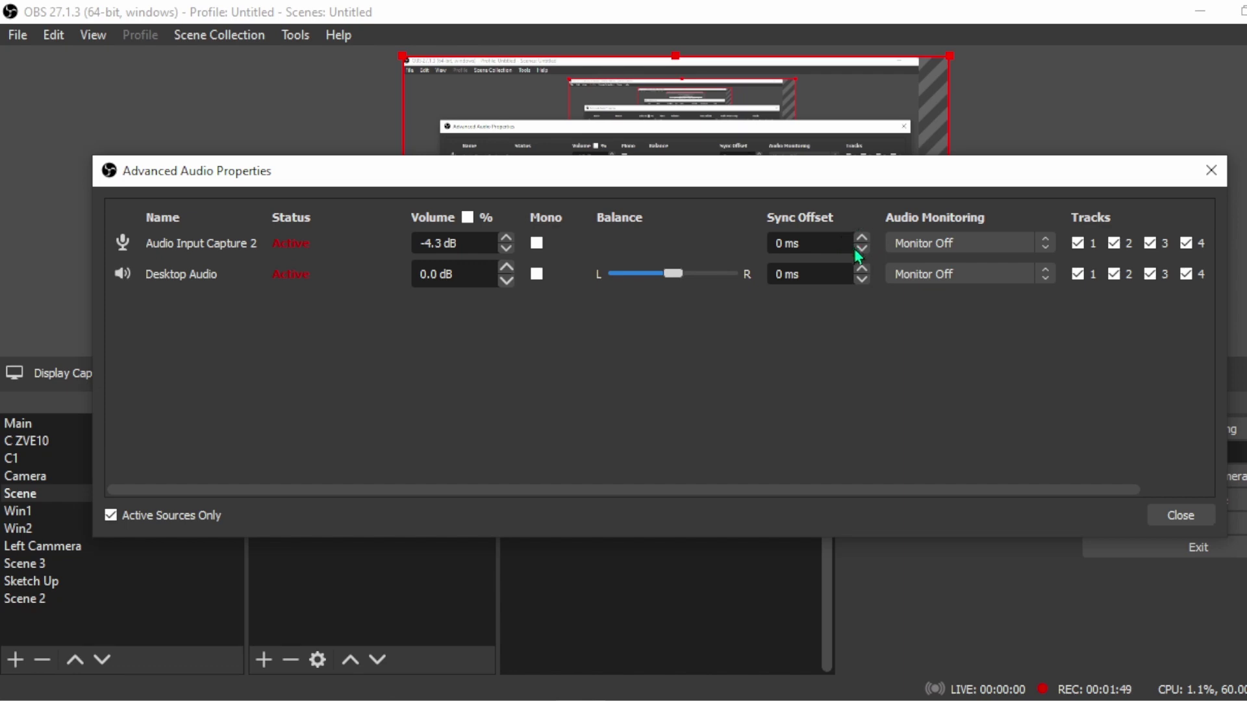
pyautogui.click(1031, 245)
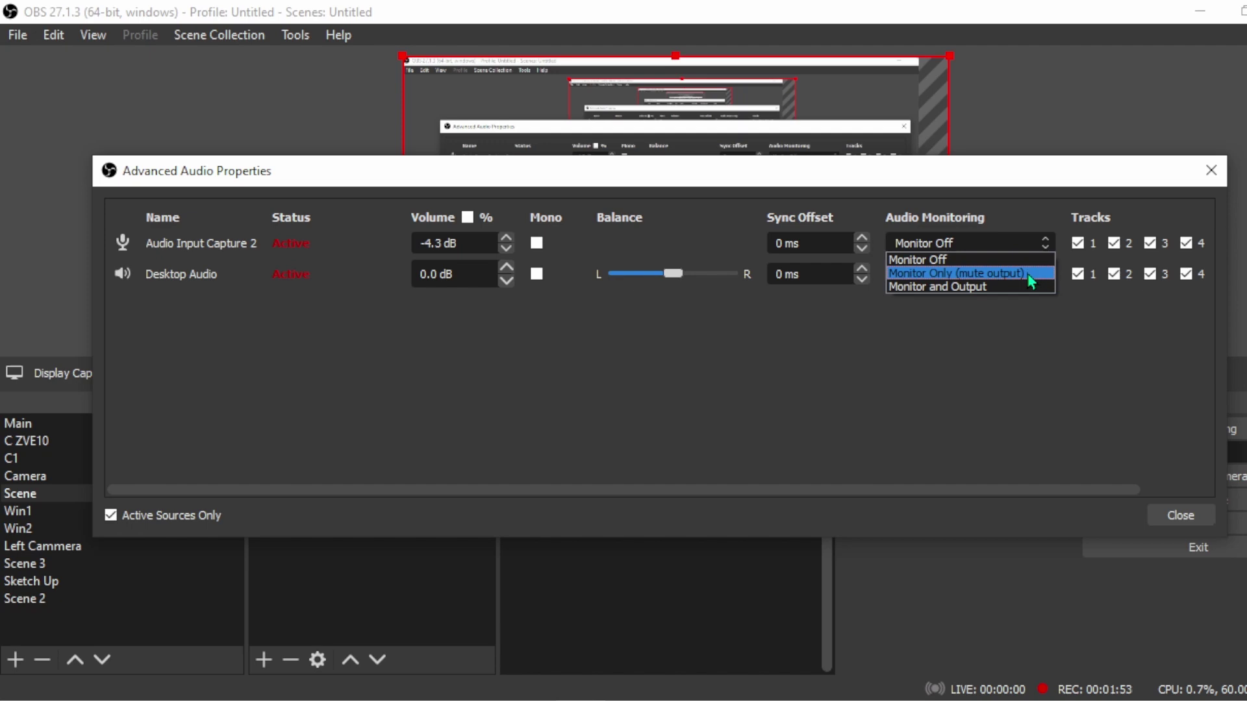
pyautogui.click(1031, 274)
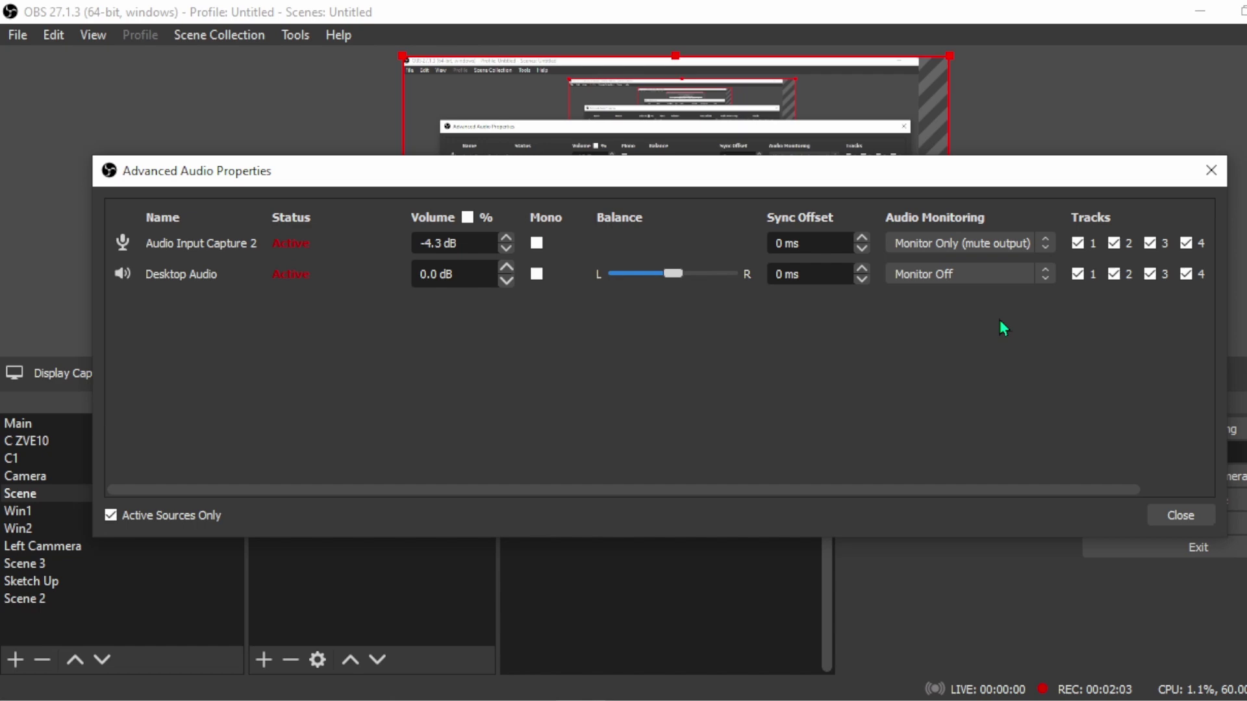
# Switch the microphone's audio monitoring back to Monitor Off.
pyautogui.click(1007, 245)
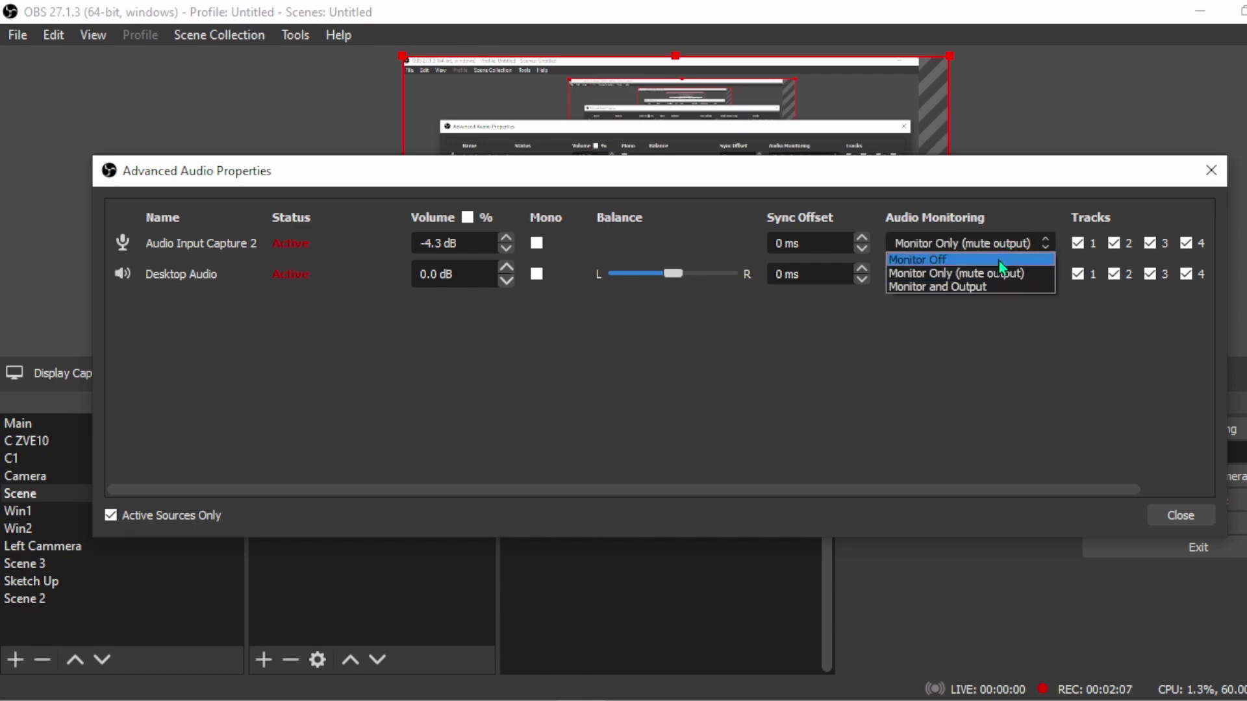
pyautogui.click(1001, 260)
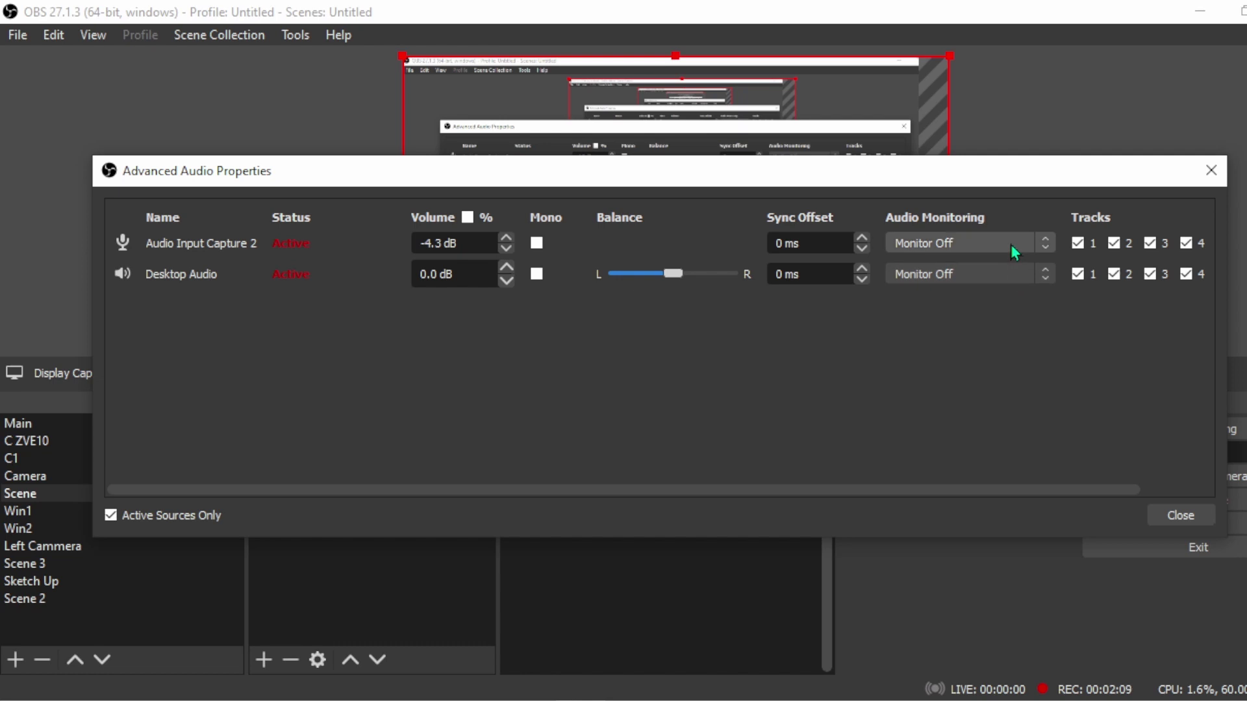
pyautogui.click(1014, 250)
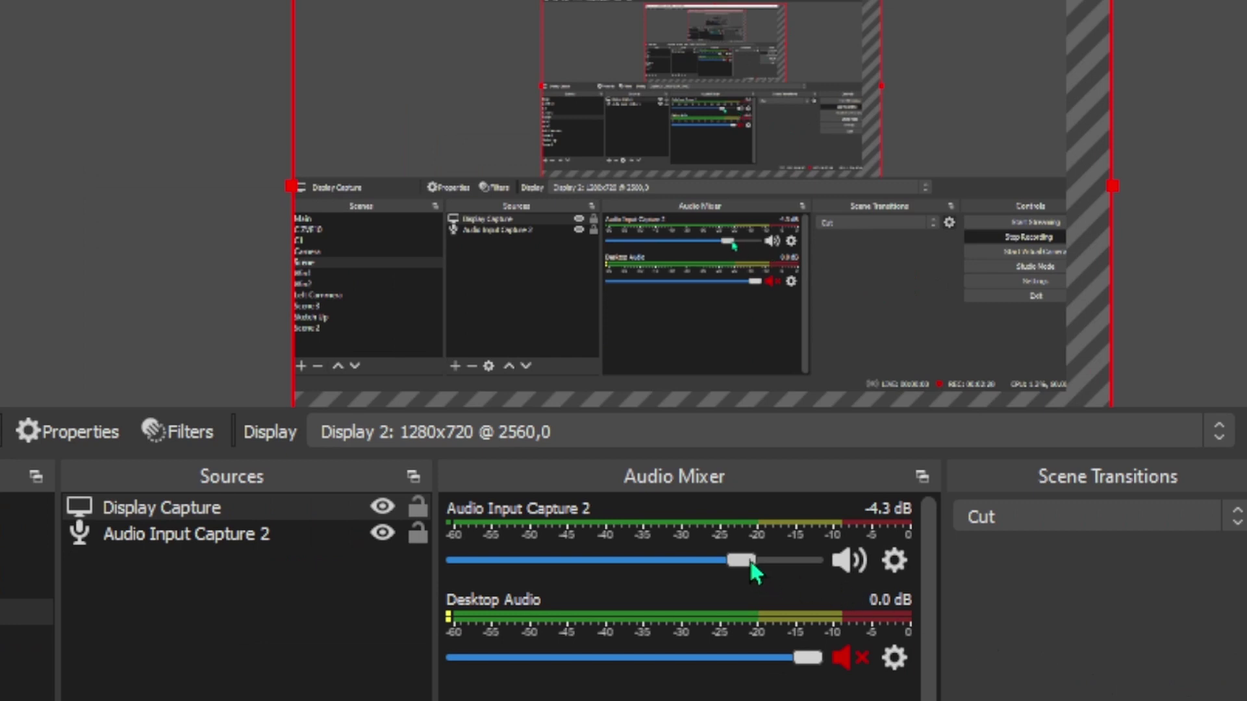
# Close Advanced Audio Properties and drag Audio Input Capture 2's mixer volume to 0.0 dB.
pyautogui.click(749, 563)
pyautogui.moveTo(748, 562); pyautogui.dragTo(809, 567)
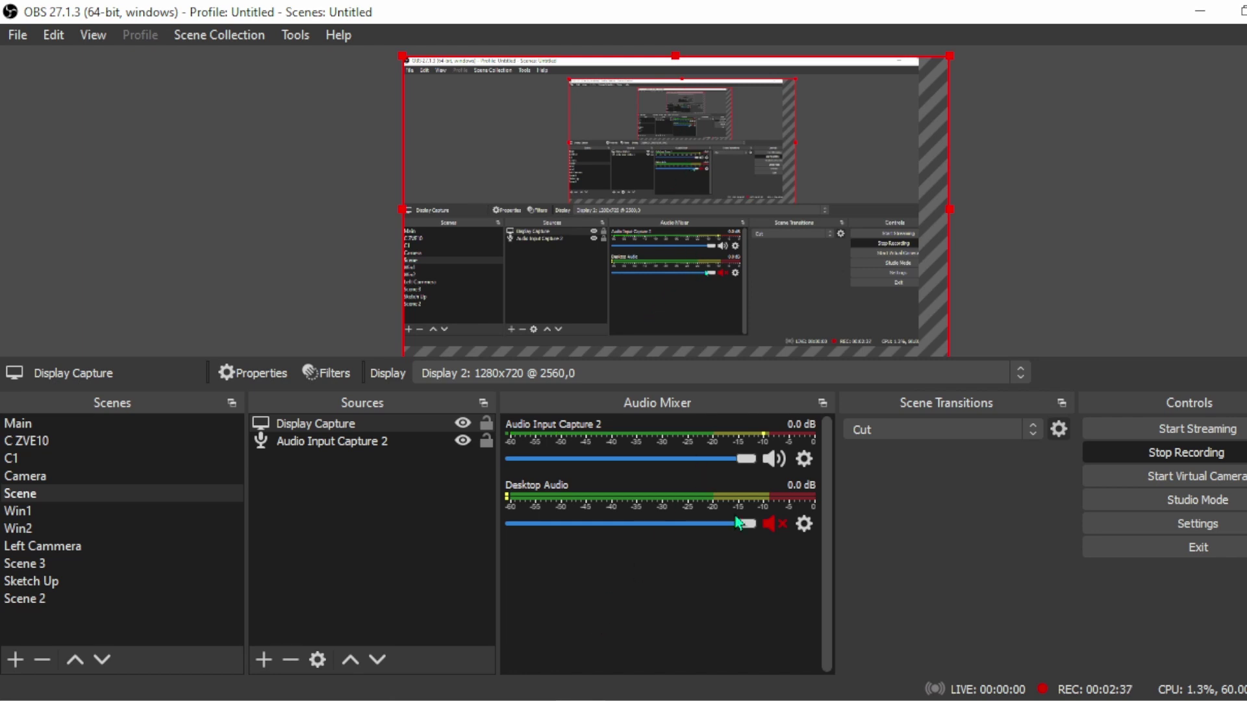
# Add a filter named Gain to Audio Input Capture 2 and set it to 12.70 dB.
pyautogui.click(803, 460)
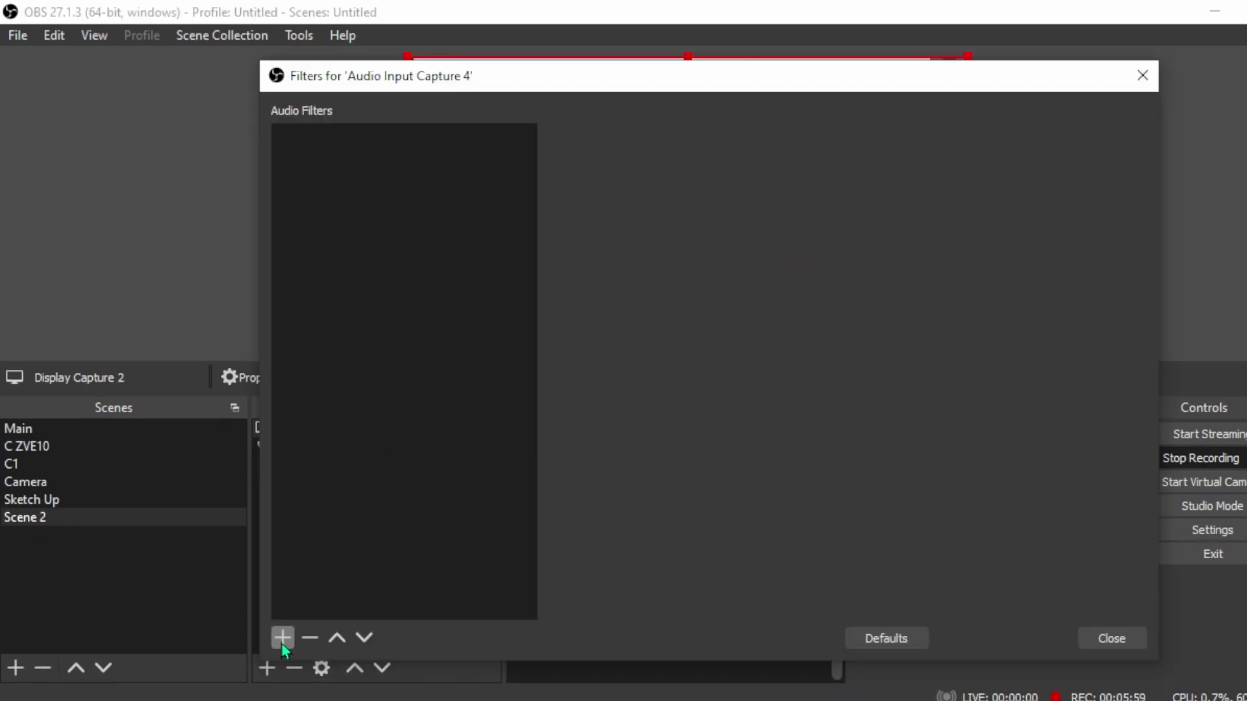
pyautogui.click(283, 639)
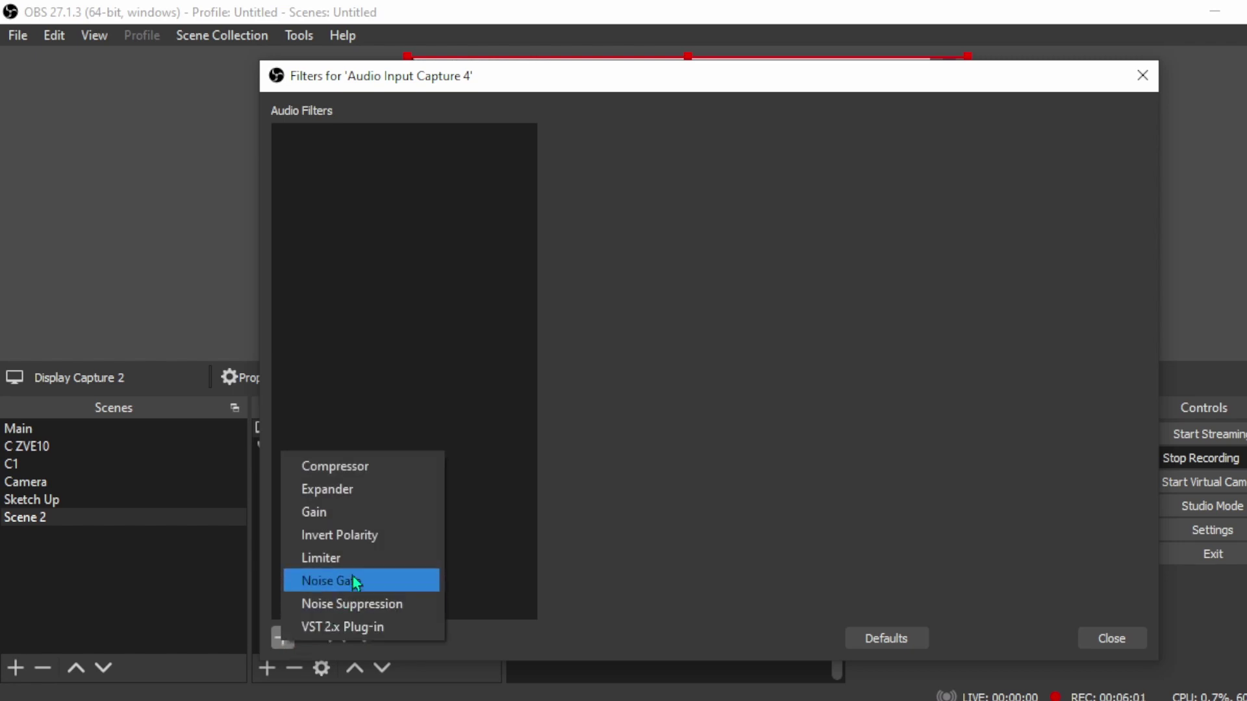
pyautogui.click(391, 519)
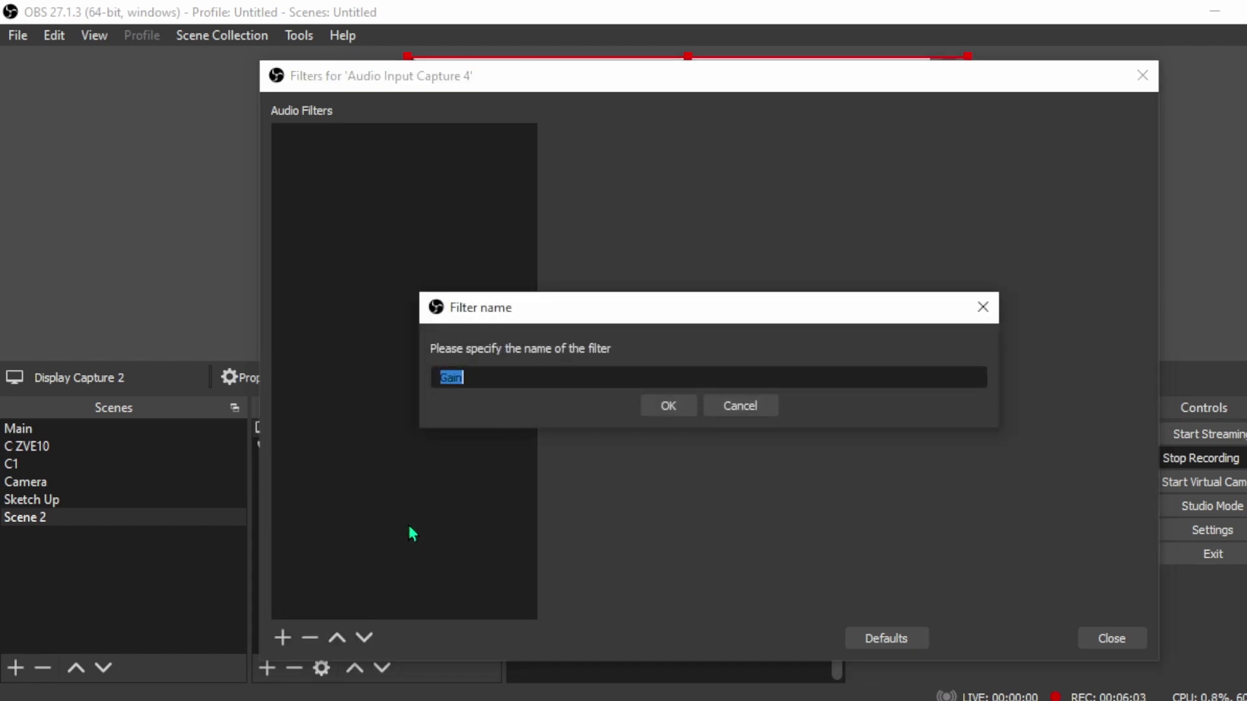
pyautogui.click(669, 406)
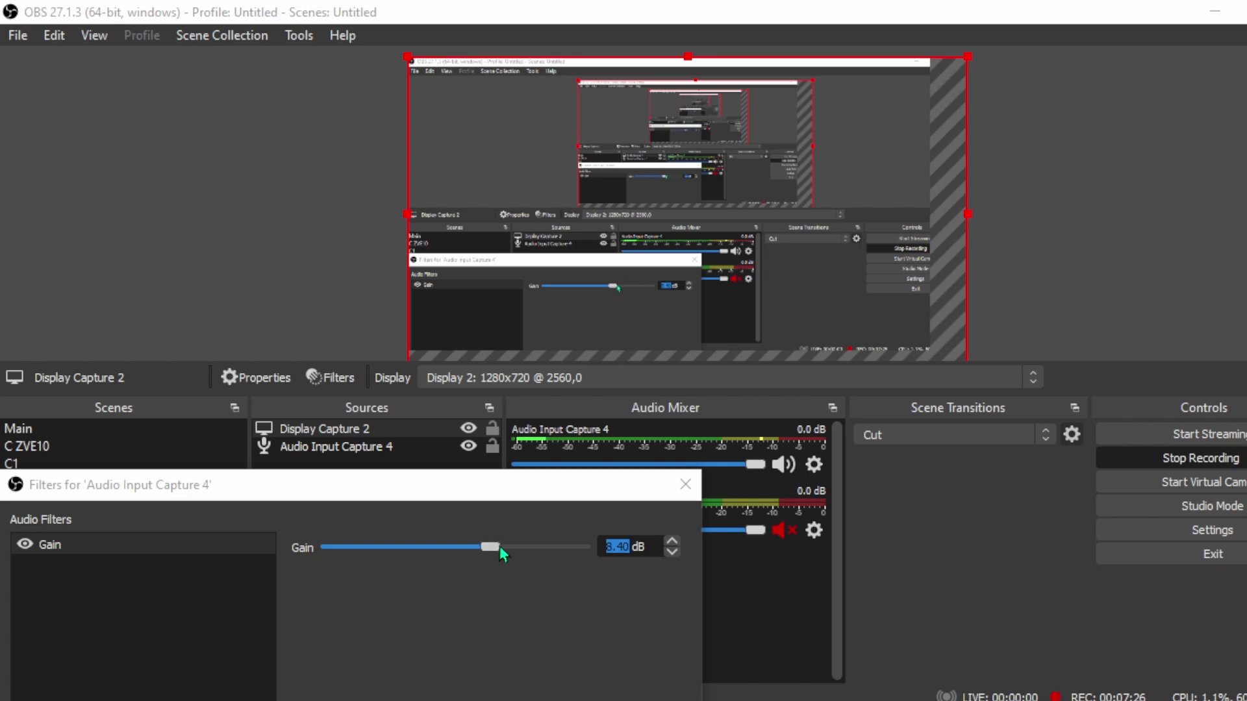
pyautogui.moveTo(500, 550); pyautogui.dragTo(517, 550)
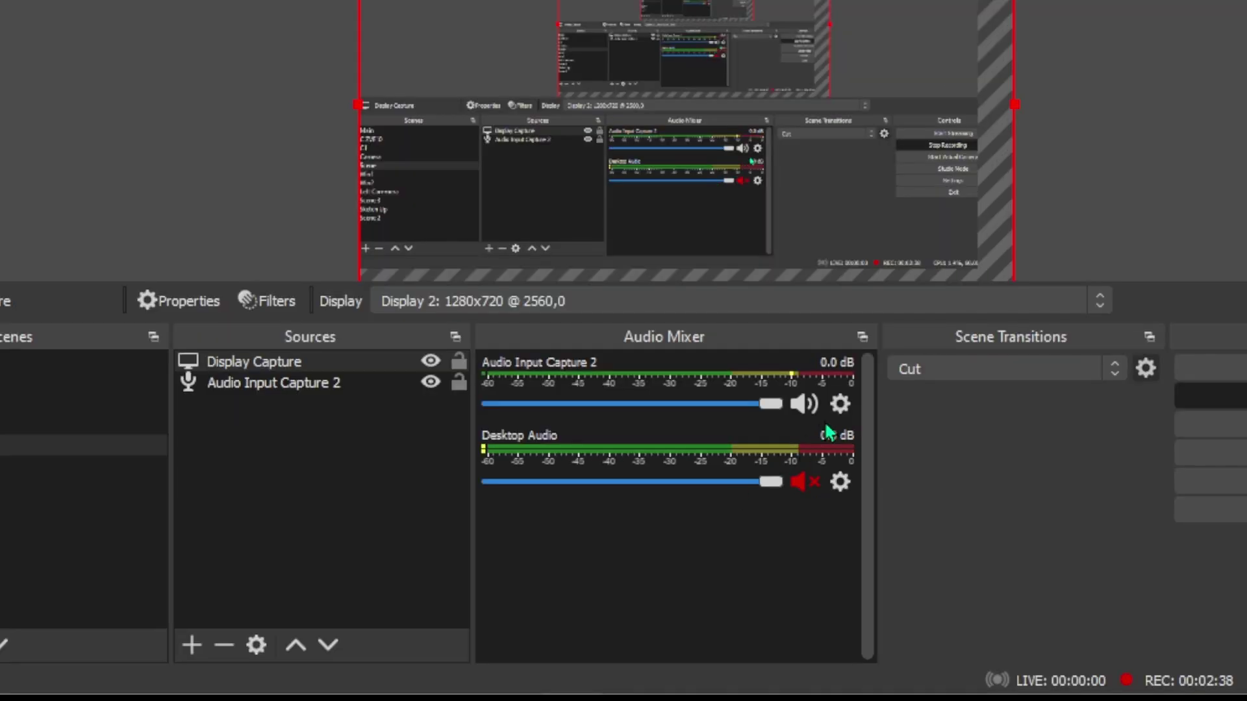
# Add a Compressor filter to the microphone under its default name Compressor.
pyautogui.click(840, 406)
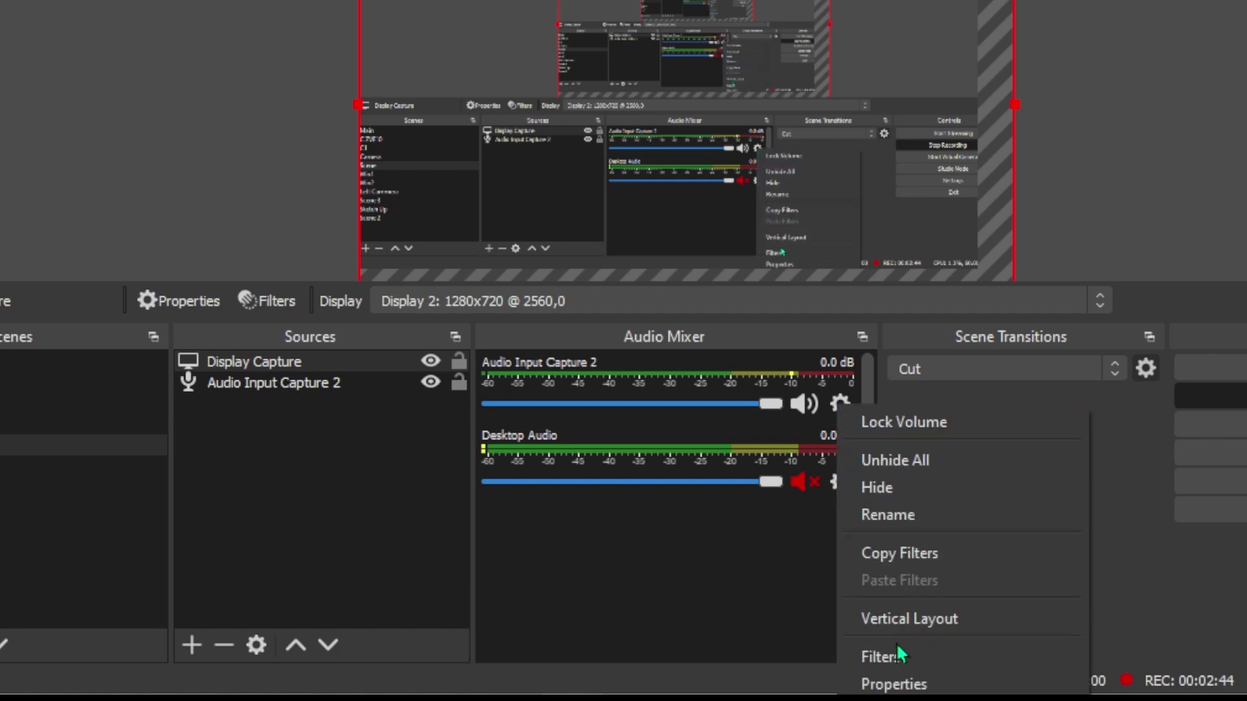
pyautogui.click(878, 657)
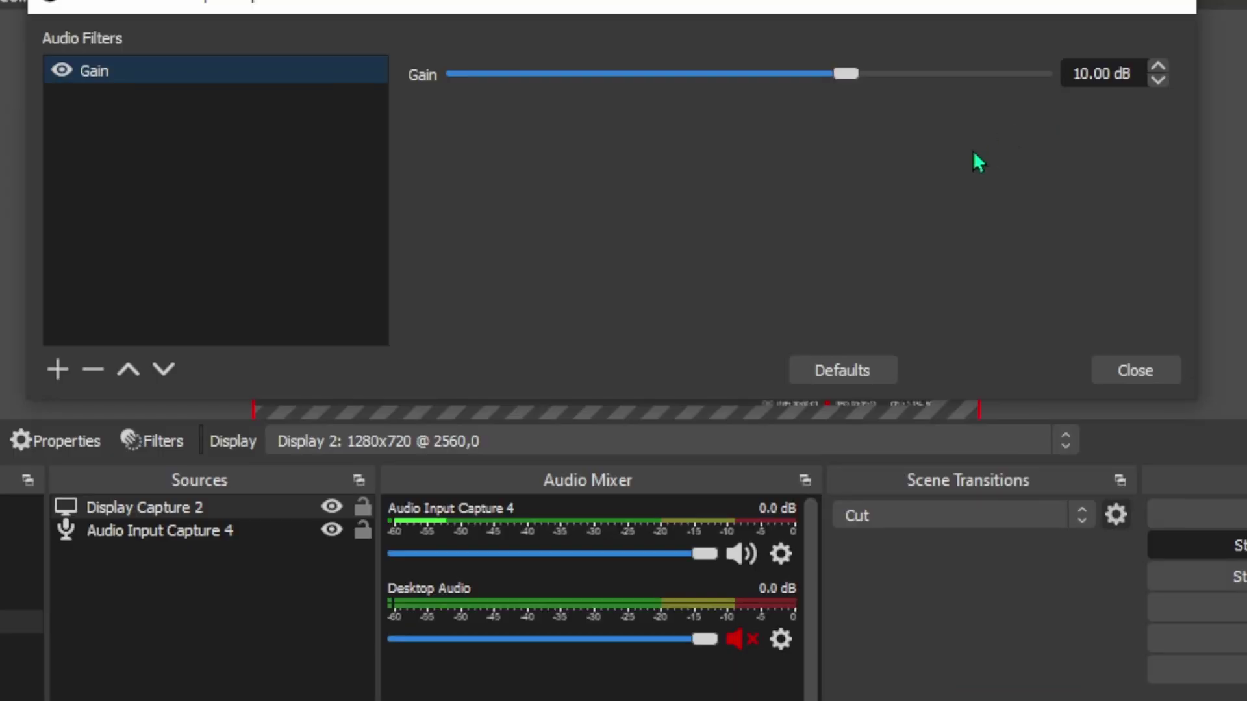
pyautogui.click(72, 375)
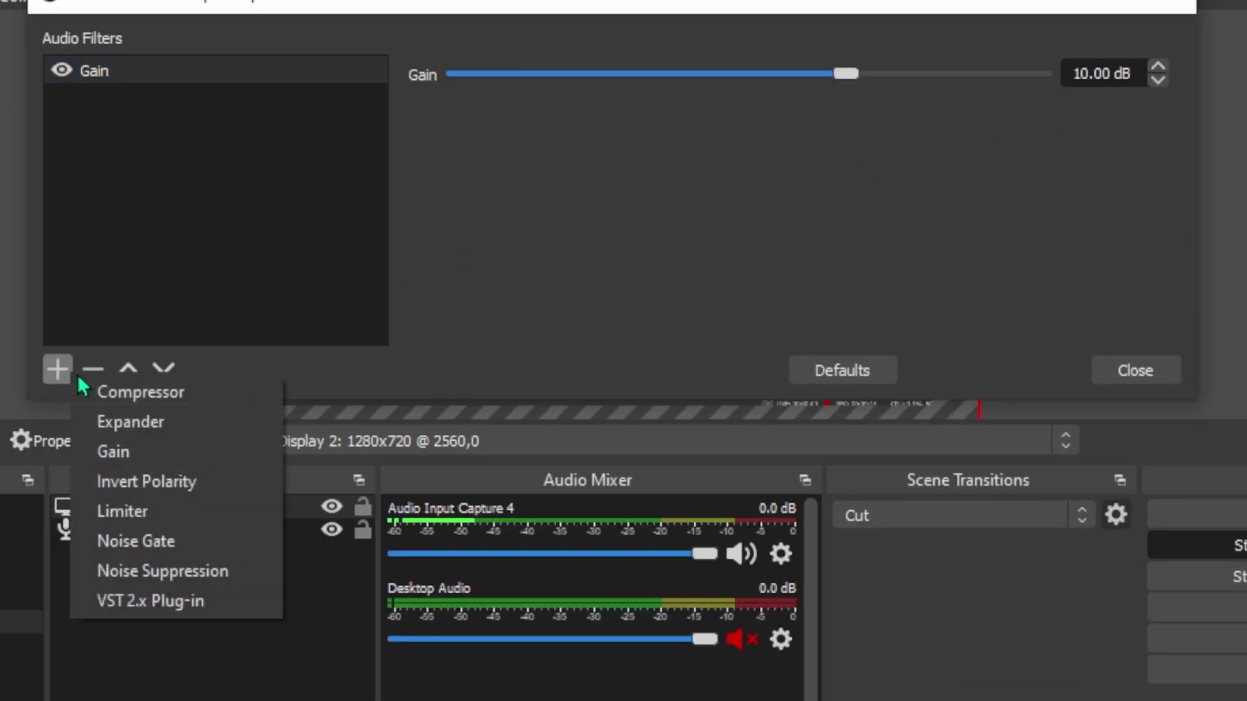
pyautogui.click(216, 402)
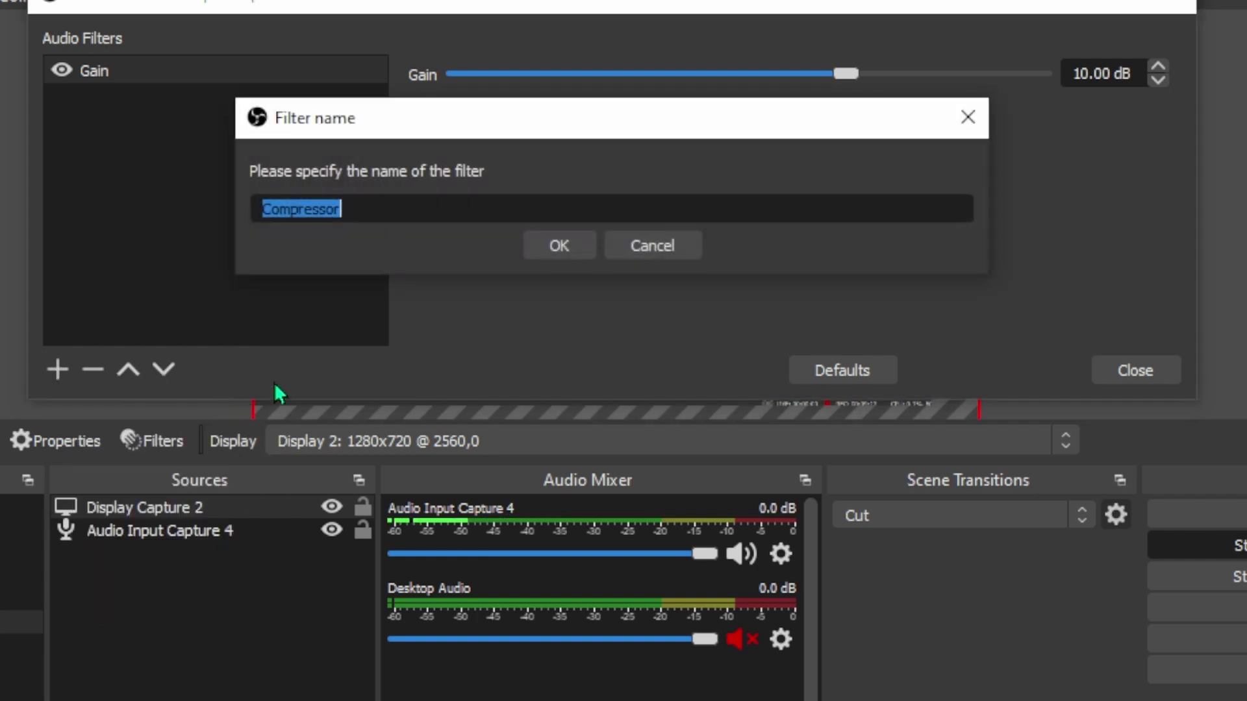
pyautogui.click(572, 254)
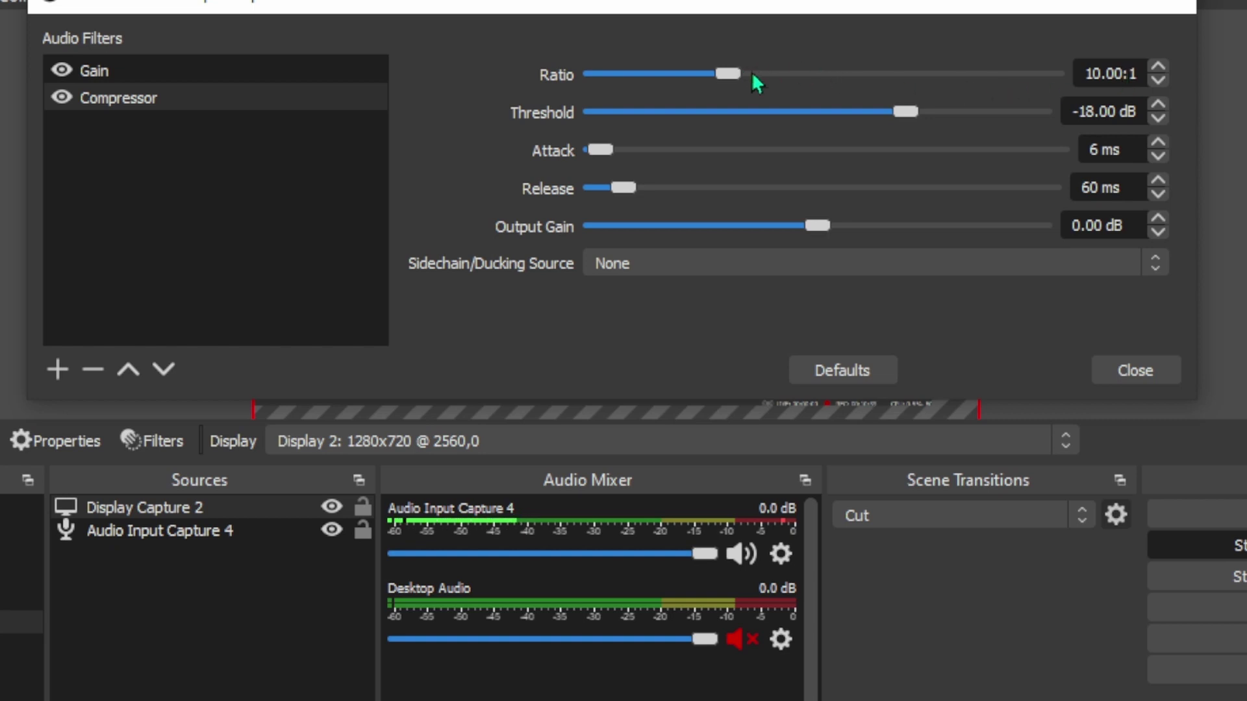
# Set the Compressor ratio to 10:1, keeping -18 dB threshold, 6 ms attack, 60 ms release.
pyautogui.moveTo(737, 74); pyautogui.dragTo(774, 78)
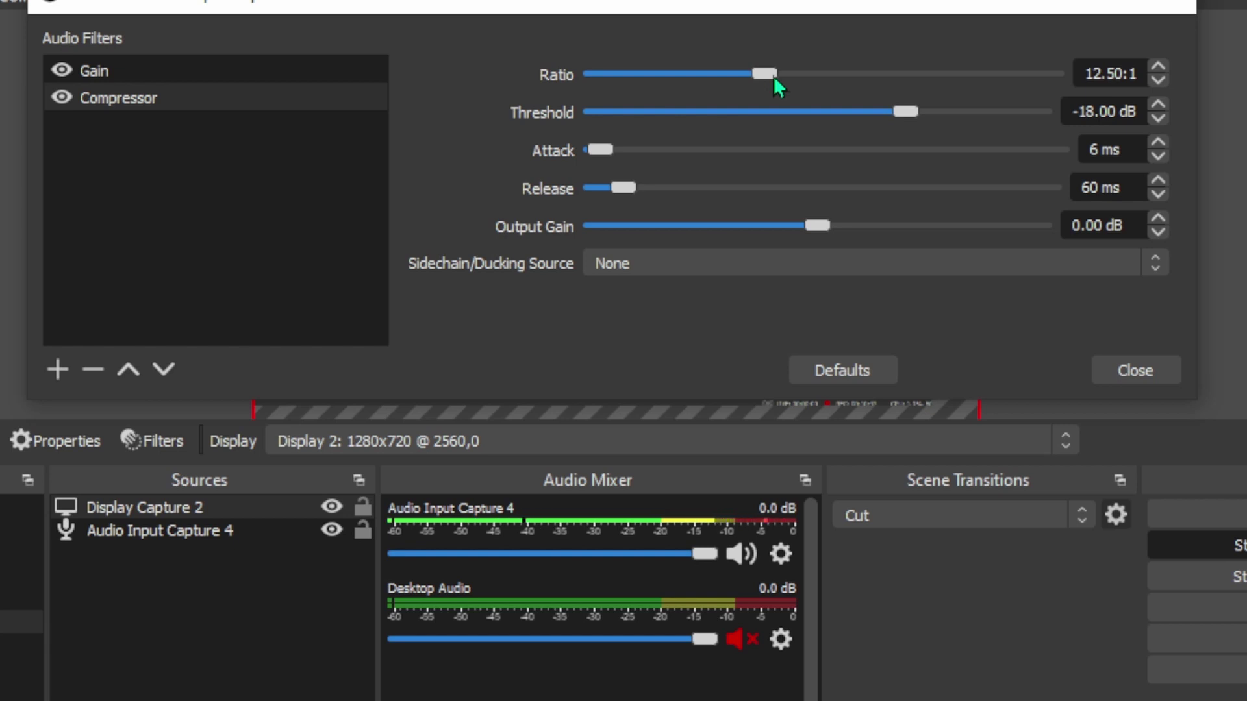
pyautogui.moveTo(773, 76); pyautogui.dragTo(806, 78)
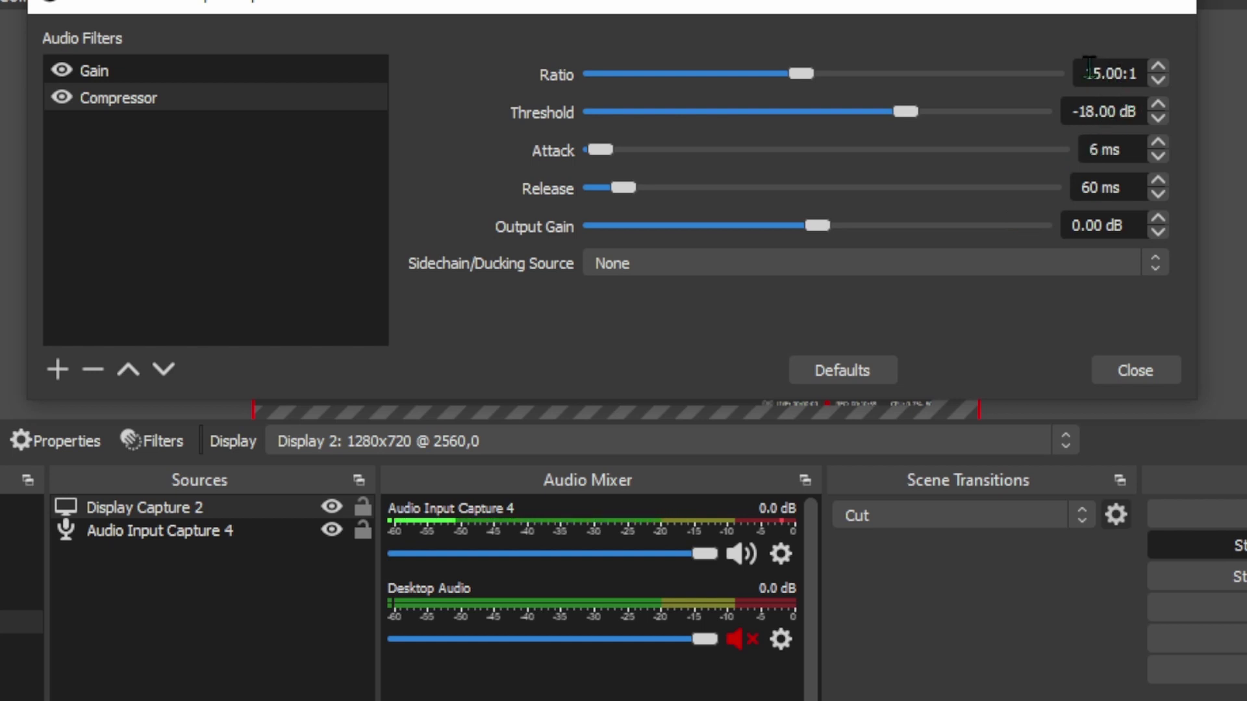
pyautogui.moveTo(1089, 67); pyautogui.dragTo(1182, 78)
pyautogui.write('10')
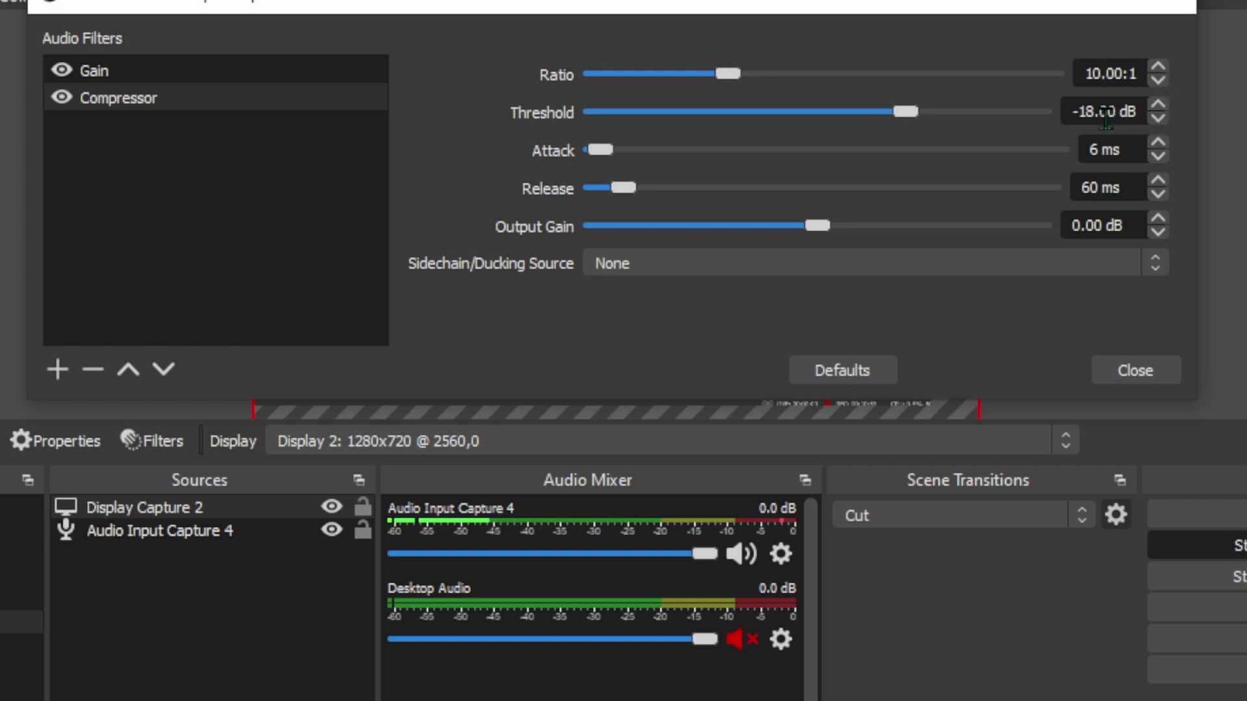
pyautogui.press('Escape')
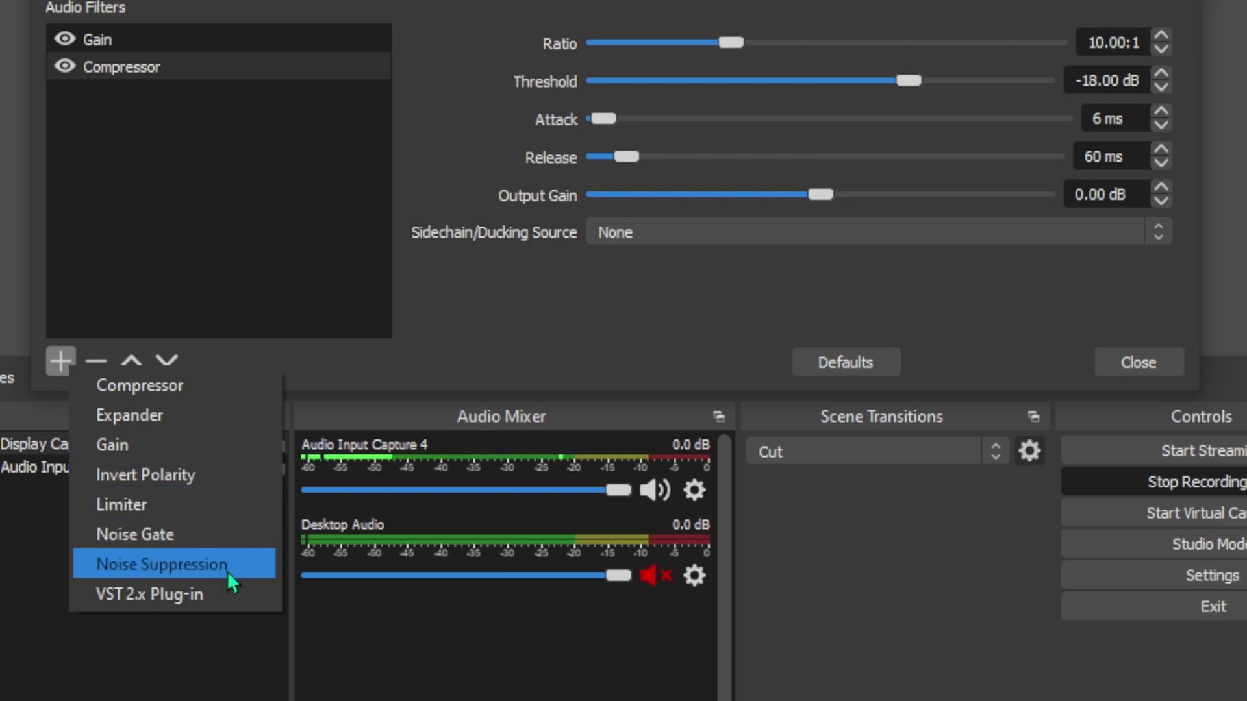
# Add a Noise Gate filter named Noise Gate after the Compressor, keeping its default settings.
pyautogui.click(229, 545)
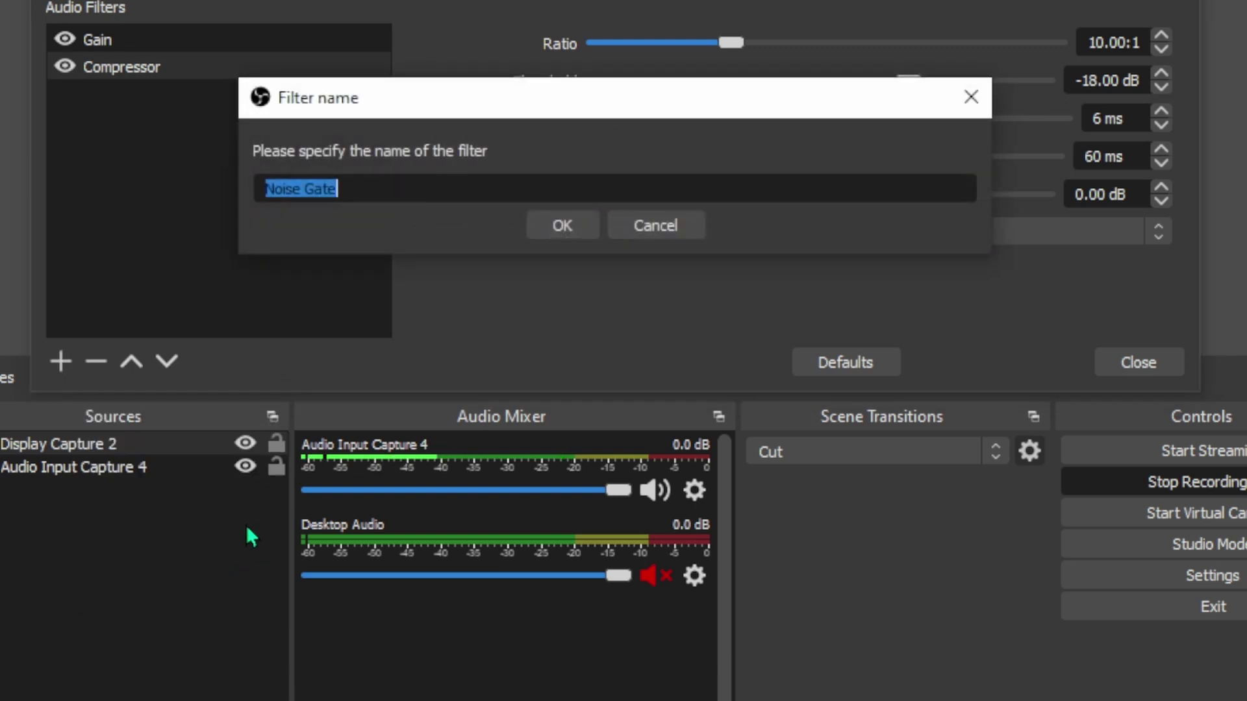
pyautogui.click(552, 225)
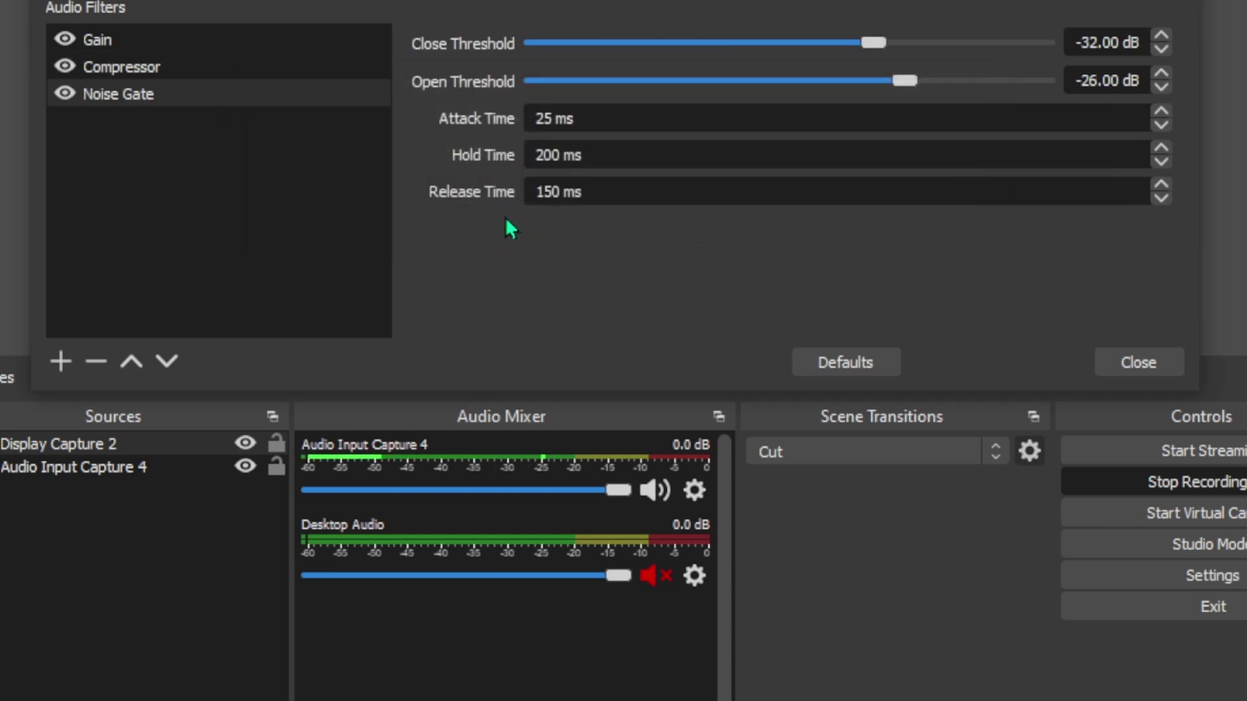
pyautogui.rightClick(529, 190)
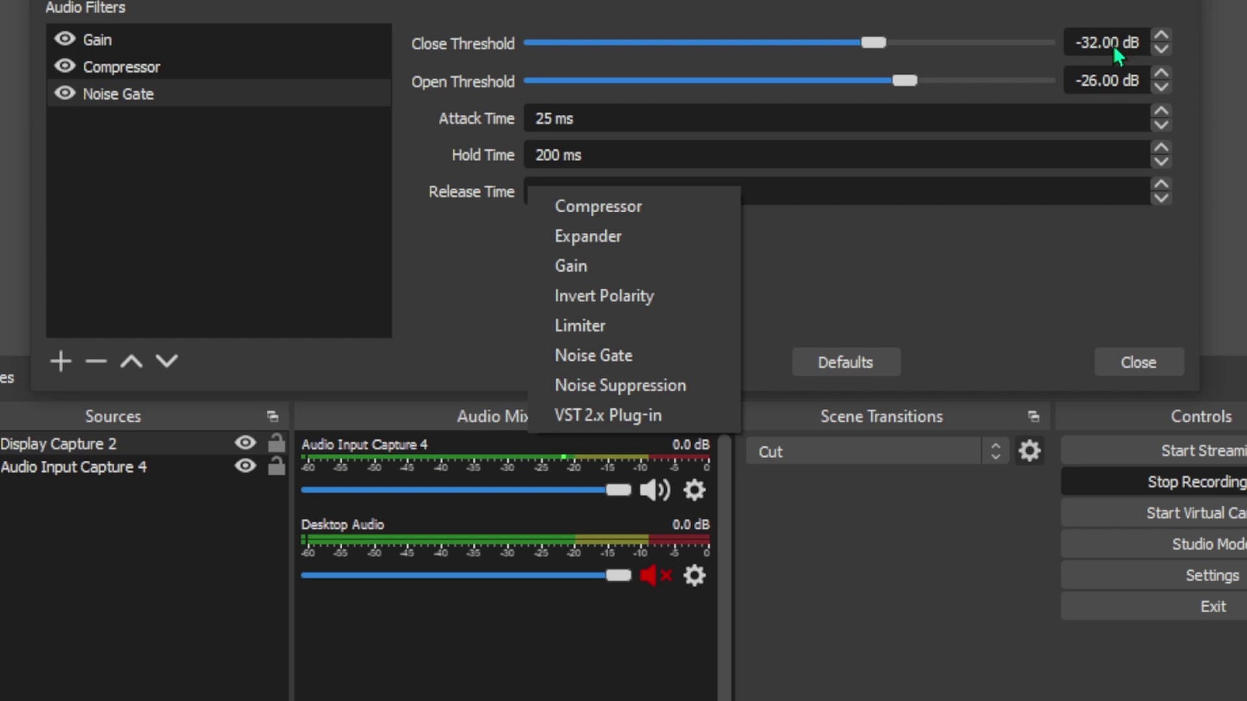
pyautogui.click(960, 186)
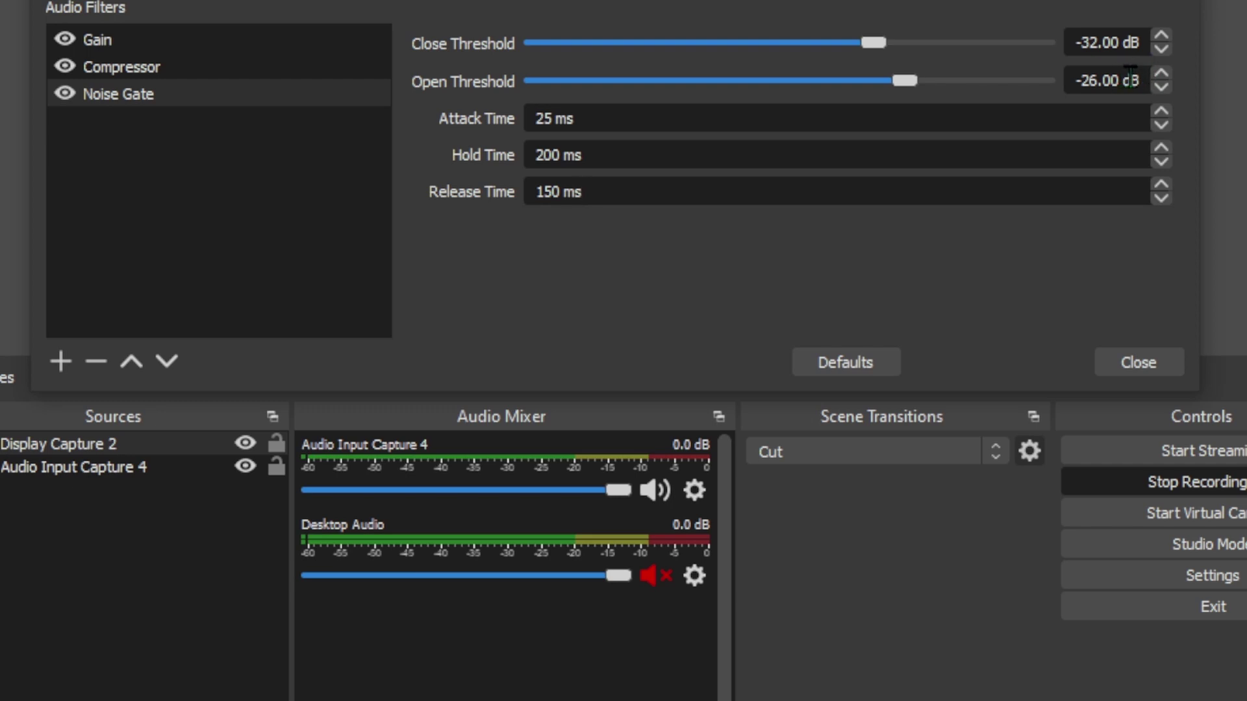
# Lower the Noise Gate open threshold several dB with its spin arrows.
pyautogui.click(1156, 84)
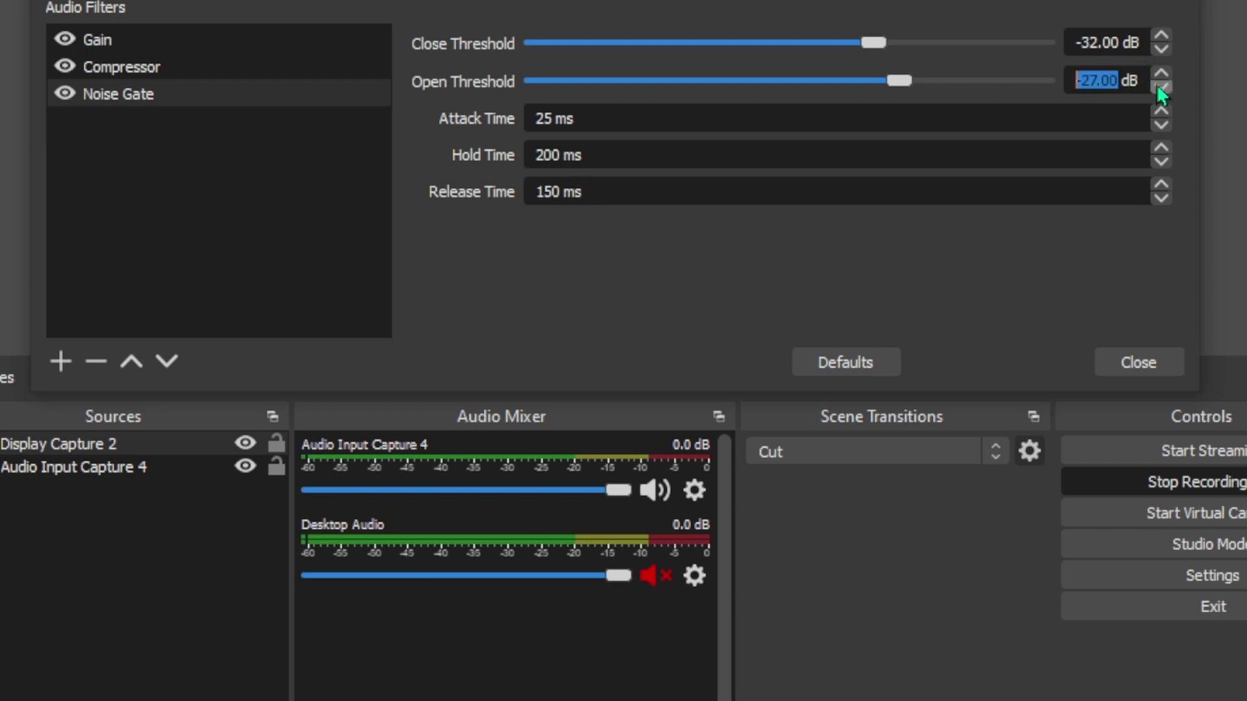
pyautogui.click(1156, 85)
pyautogui.click(1156, 85)
pyautogui.click(1159, 87)
pyautogui.click(1160, 88)
pyautogui.click(1161, 88)
pyautogui.click(1160, 88)
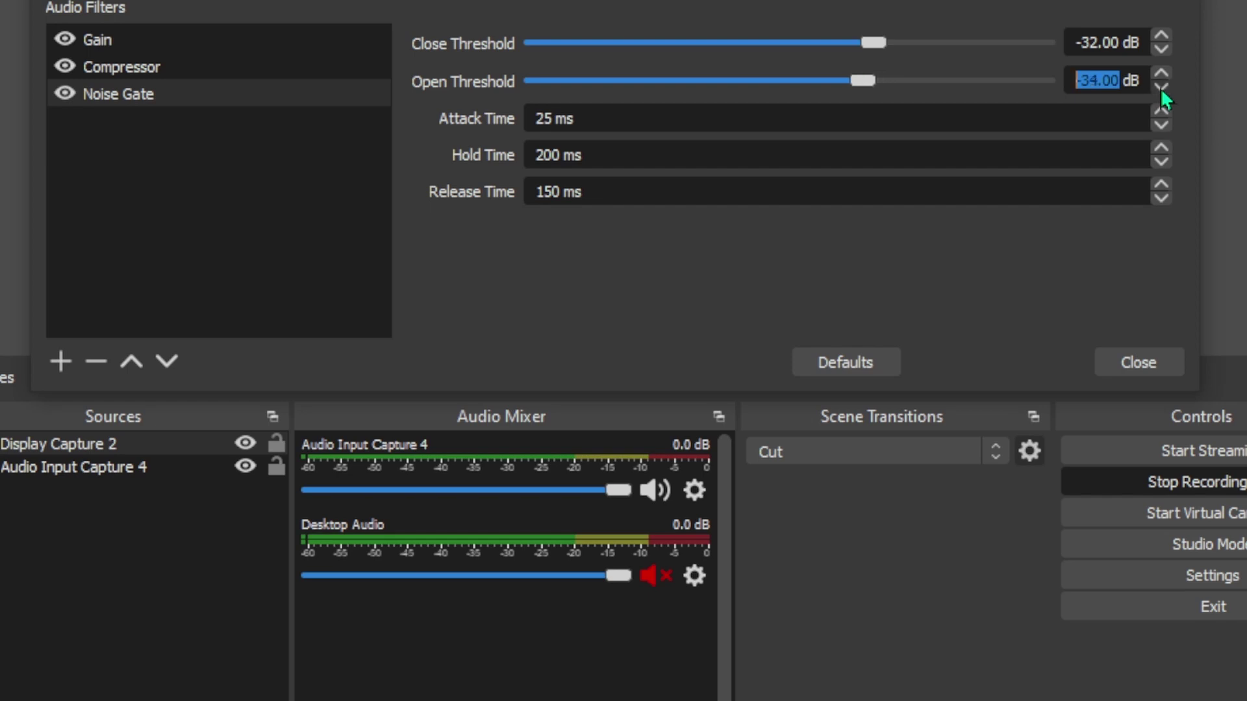
pyautogui.click(1160, 88)
pyautogui.click(1160, 88)
pyautogui.click(1161, 89)
pyautogui.click(1161, 88)
pyautogui.click(1161, 87)
pyautogui.click(1160, 89)
pyautogui.click(1160, 88)
pyautogui.click(1161, 87)
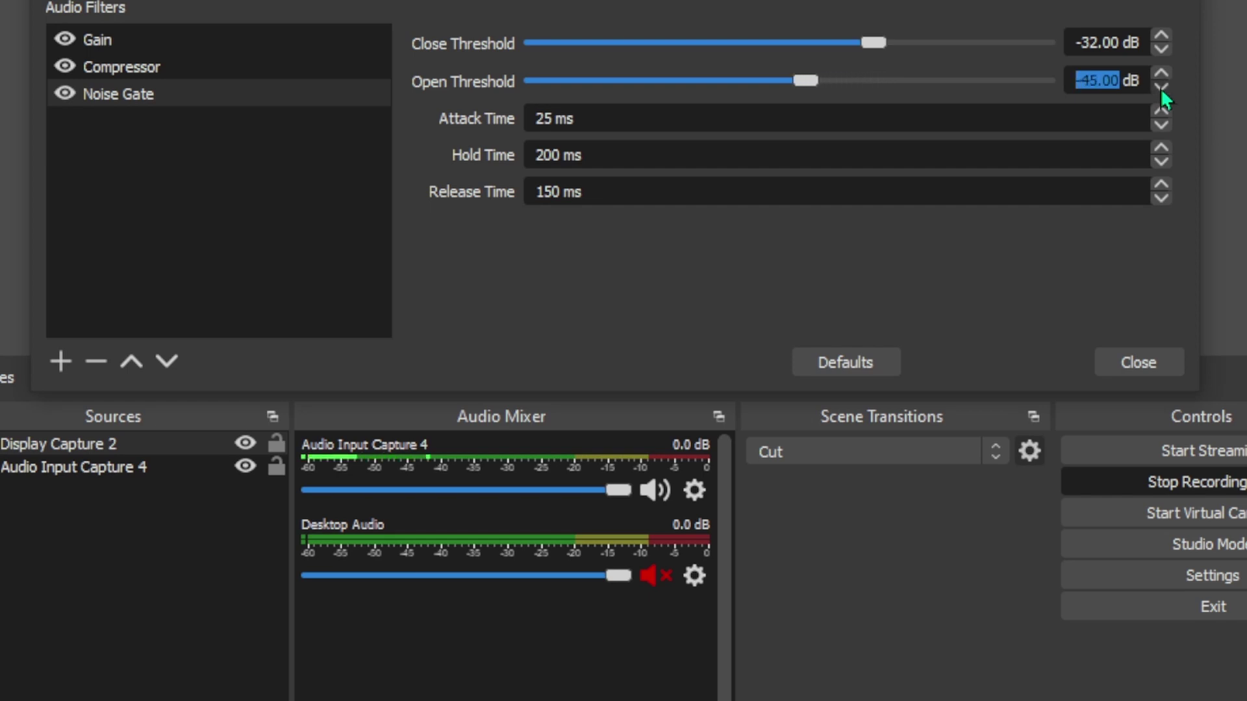
pyautogui.click(1160, 87)
pyautogui.click(1160, 87)
pyautogui.click(1161, 88)
pyautogui.click(1161, 89)
pyautogui.click(1160, 88)
pyautogui.click(1161, 88)
# Raise the Noise Gate open threshold to -21 dB, with the close threshold at -26 dB.
pyautogui.click(1160, 76)
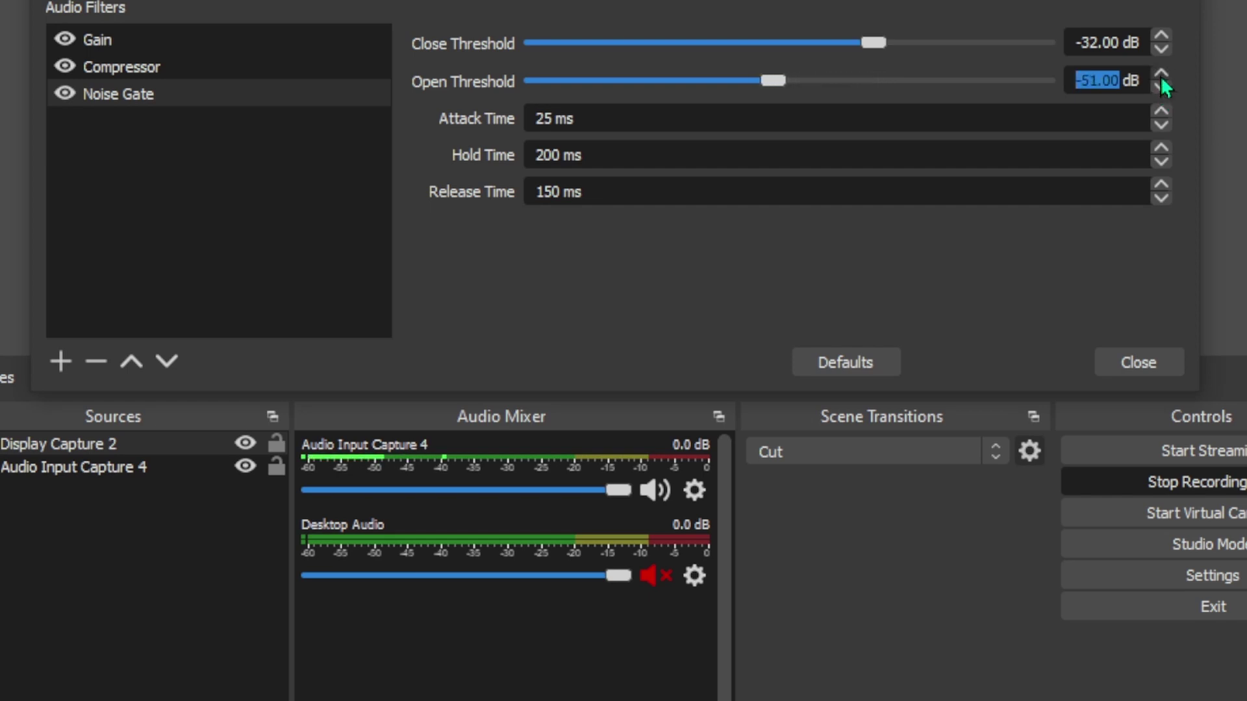
pyautogui.click(1161, 77)
pyautogui.click(1161, 76)
pyautogui.click(1161, 76)
pyautogui.click(1161, 76)
pyautogui.click(1160, 76)
pyautogui.click(1160, 77)
pyautogui.click(1161, 77)
pyautogui.click(1160, 76)
pyautogui.click(1160, 77)
pyautogui.click(1160, 76)
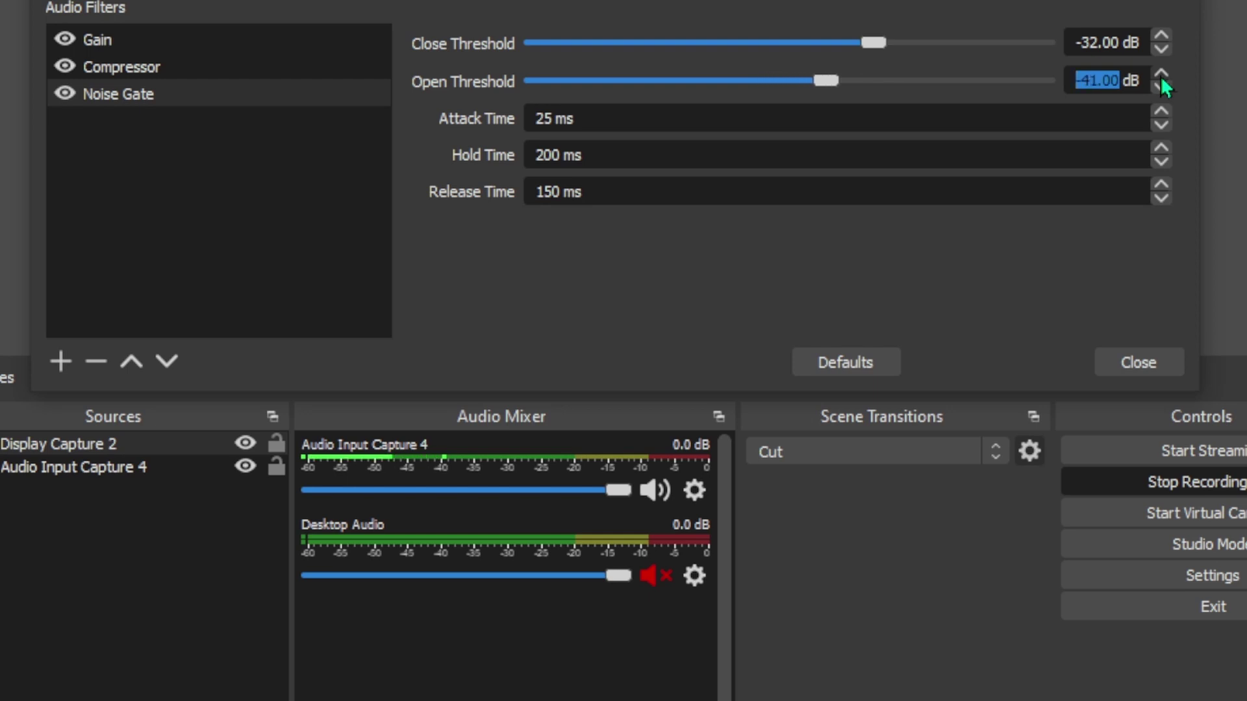
pyautogui.click(1160, 76)
pyautogui.click(1161, 77)
pyautogui.click(1160, 76)
pyautogui.click(1160, 76)
pyautogui.press('BackSpace')
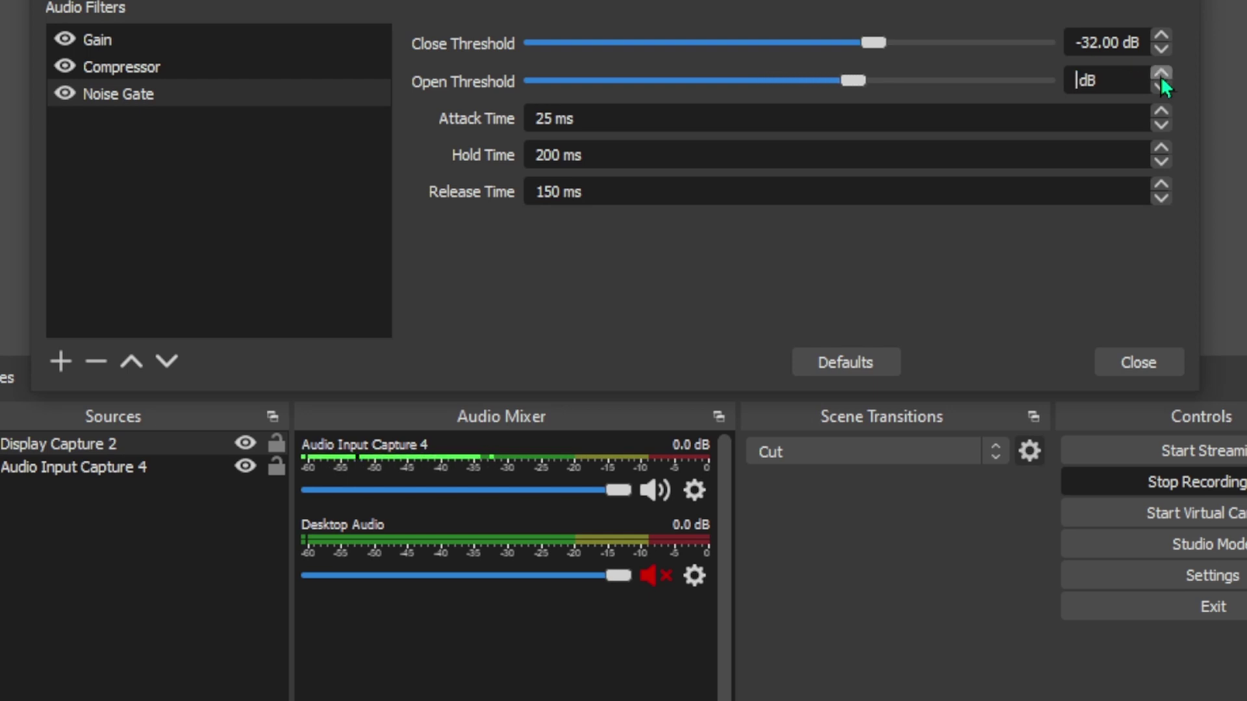
pyautogui.click(1160, 77)
pyautogui.doubleClick(1160, 76)
pyautogui.click(1160, 76)
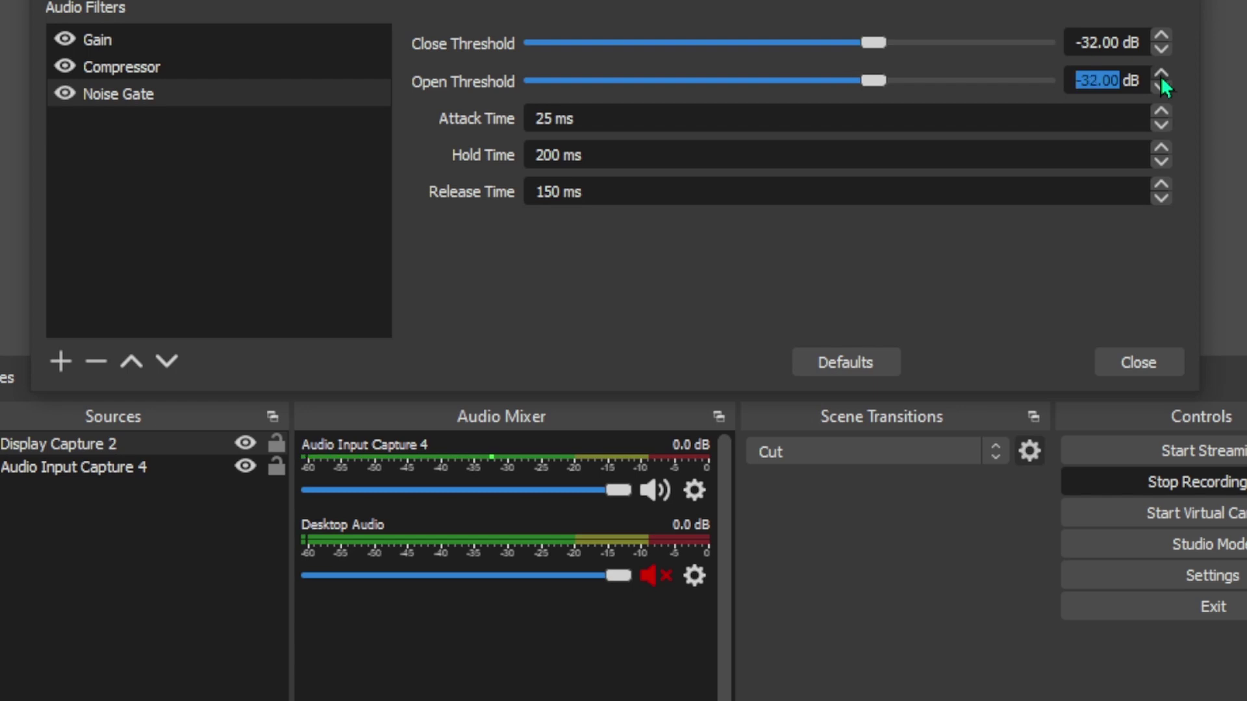
pyautogui.doubleClick(1161, 76)
pyautogui.click(1161, 76)
pyautogui.doubleClick(1160, 76)
pyautogui.click(1160, 77)
pyautogui.doubleClick(1160, 76)
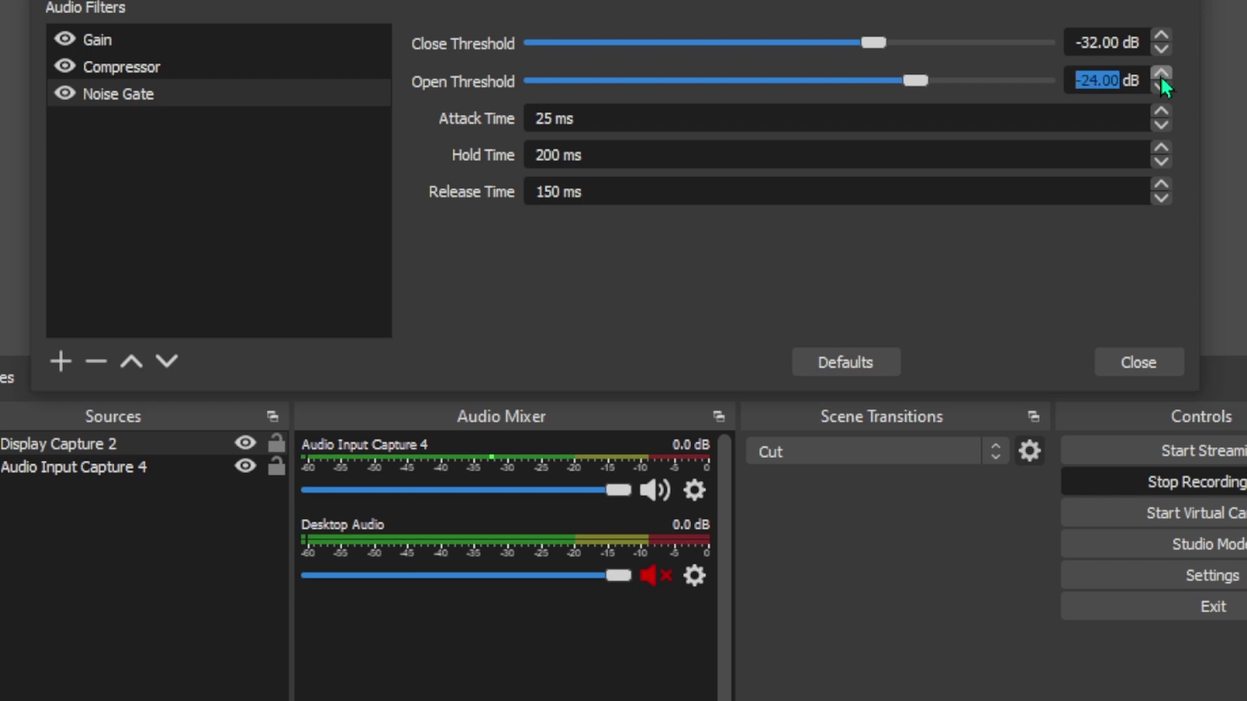
pyautogui.click(1161, 76)
pyautogui.press('BackSpace')
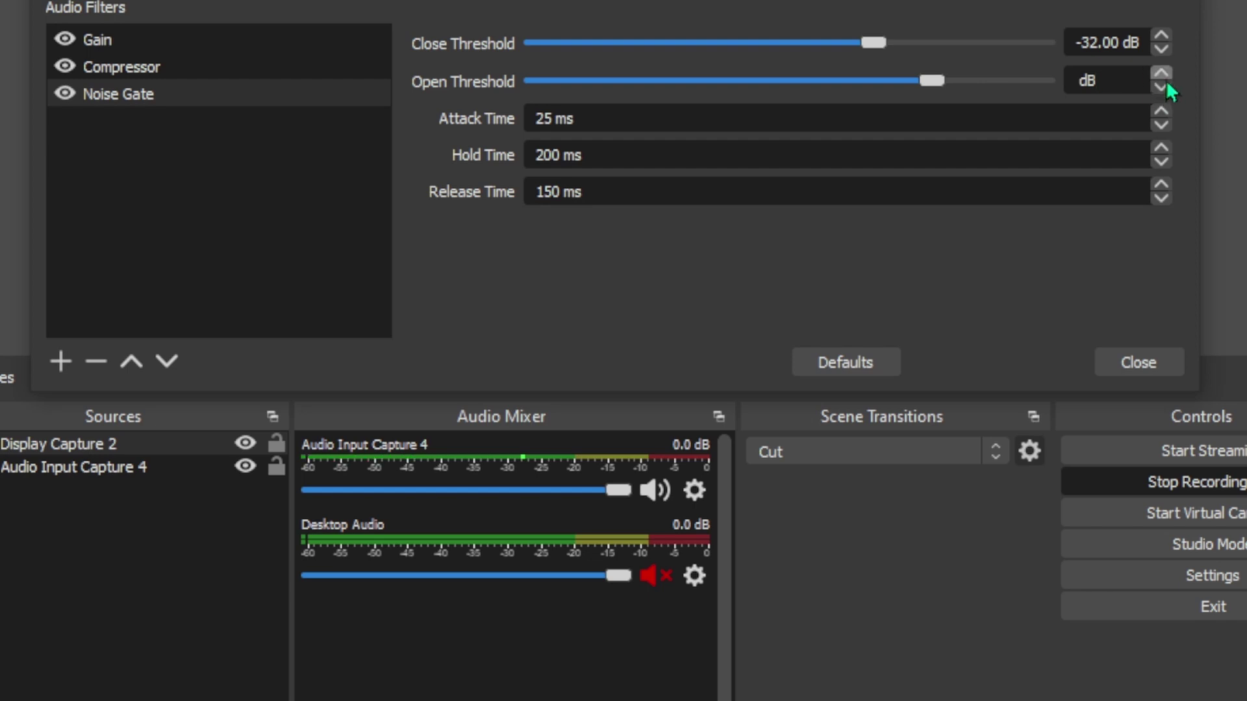
pyautogui.press('Return')
pyautogui.scroll(5, 1165, 52)
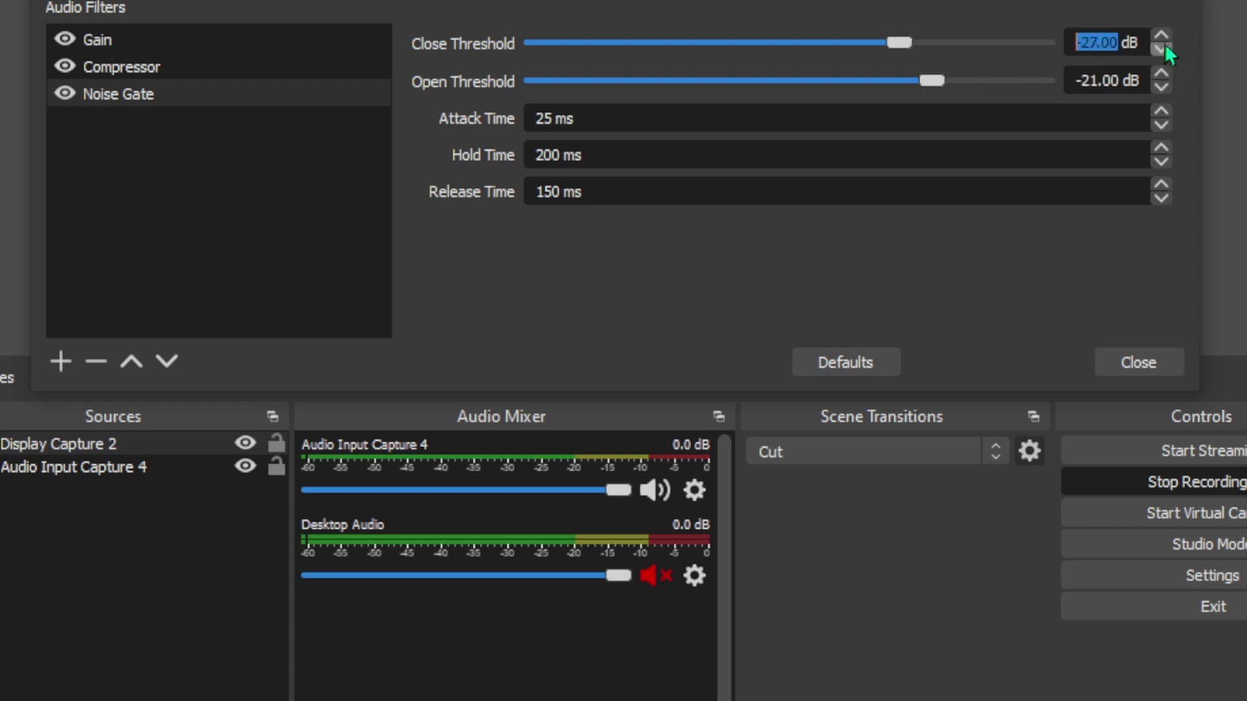
pyautogui.scroll(1, 1166, 43)
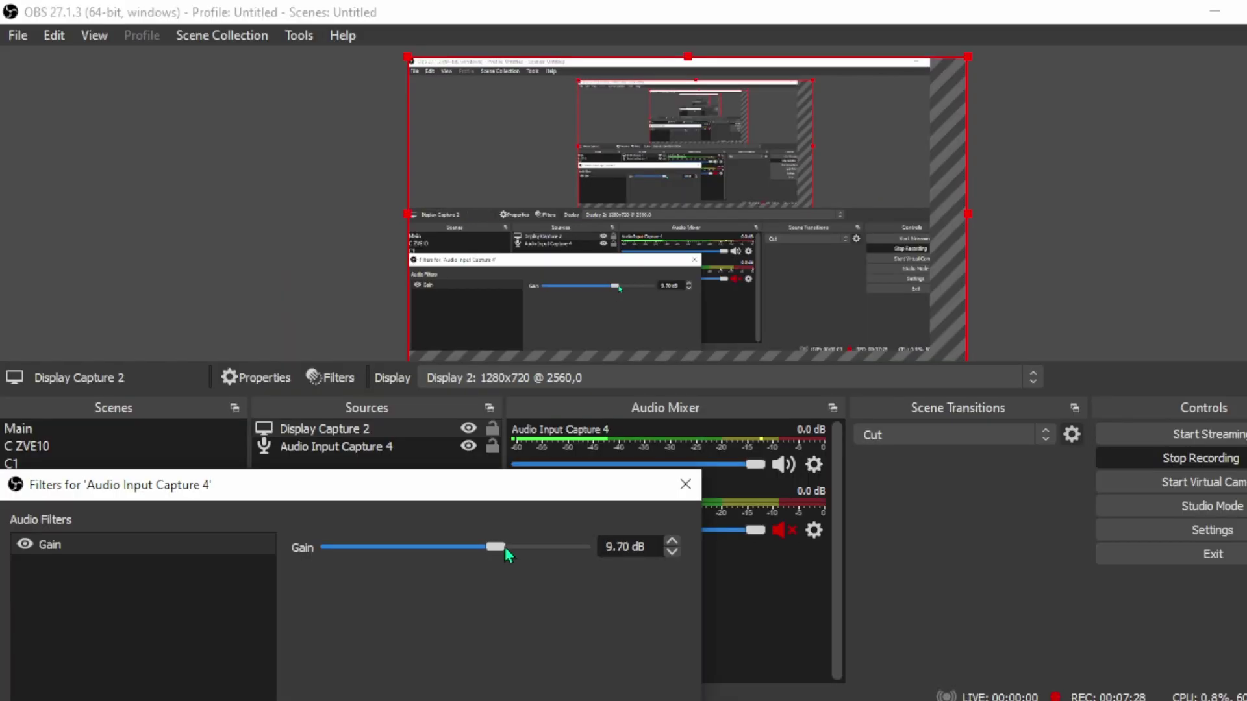
# Raise the microphone Gain to 12.20 dB and set its audio monitoring to Monitor Off.
pyautogui.moveTo(504, 547); pyautogui.dragTo(517, 547)
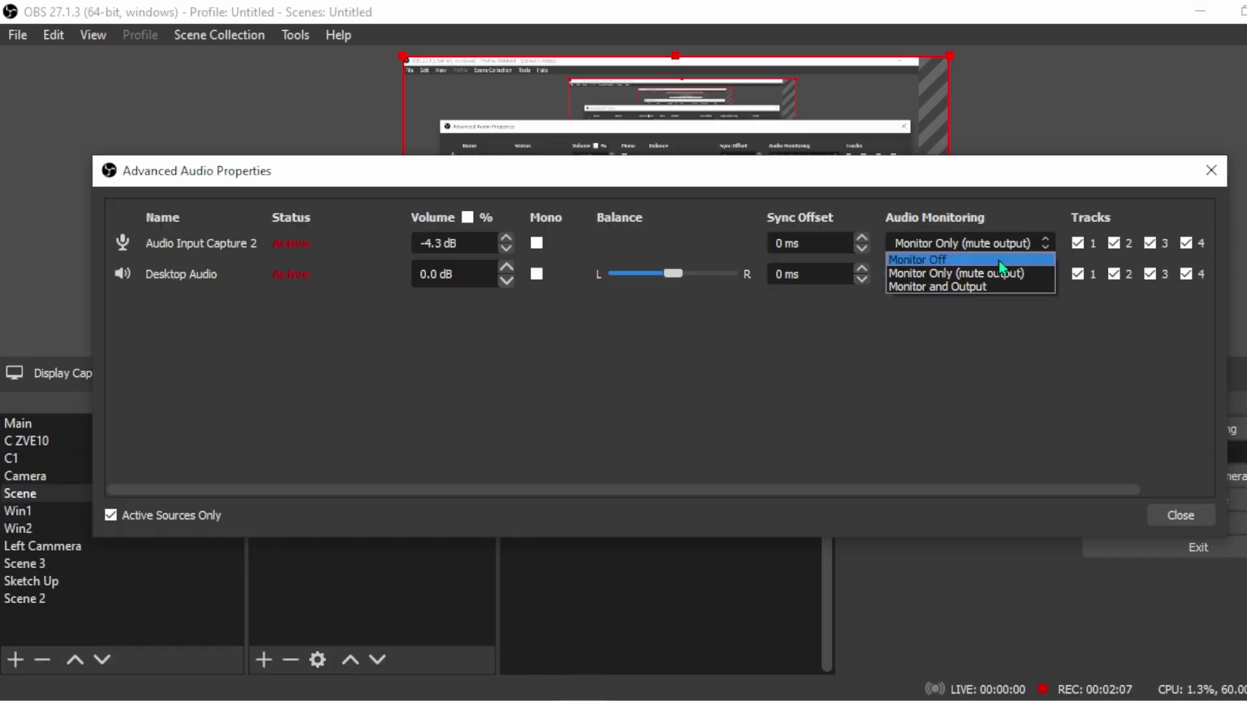
pyautogui.click(998, 261)
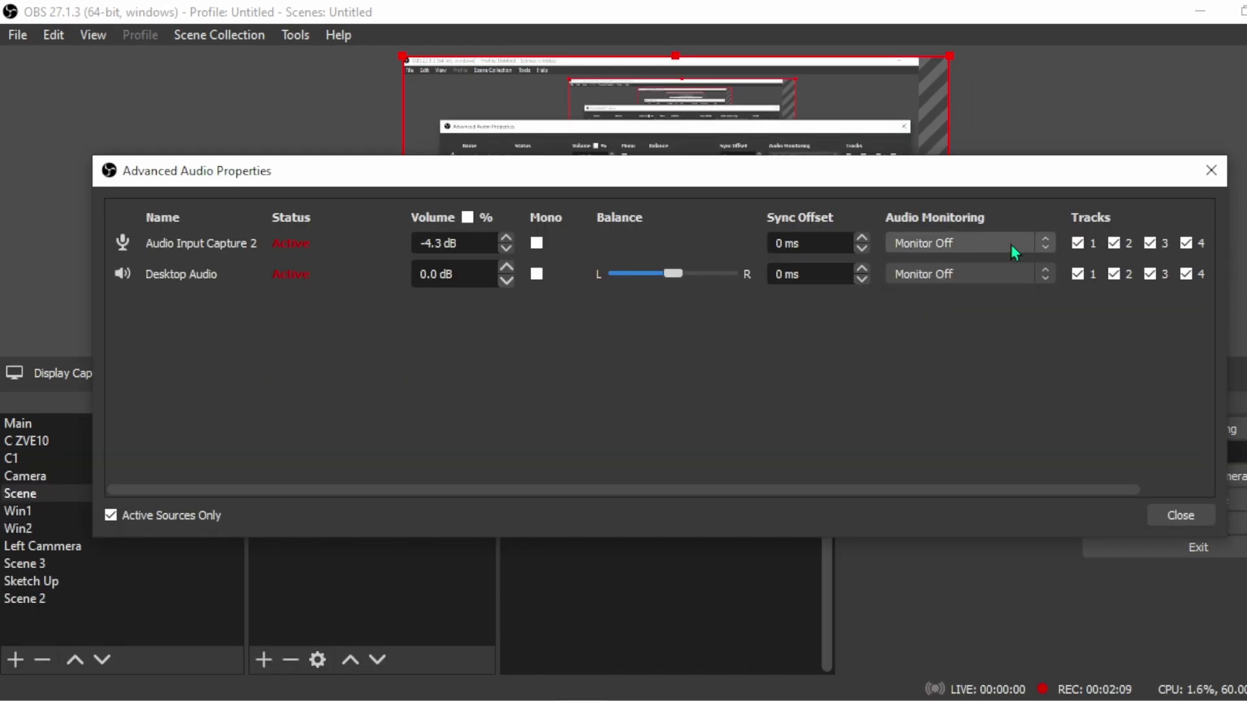
pyautogui.click(1013, 246)
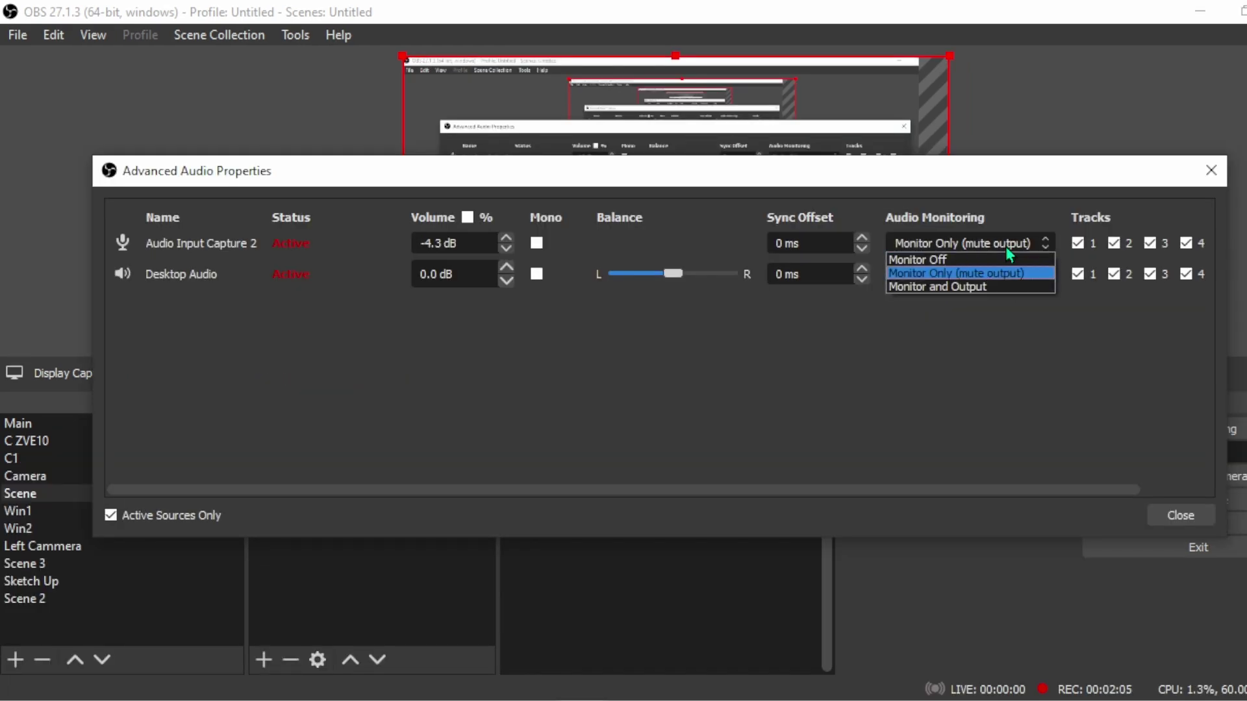